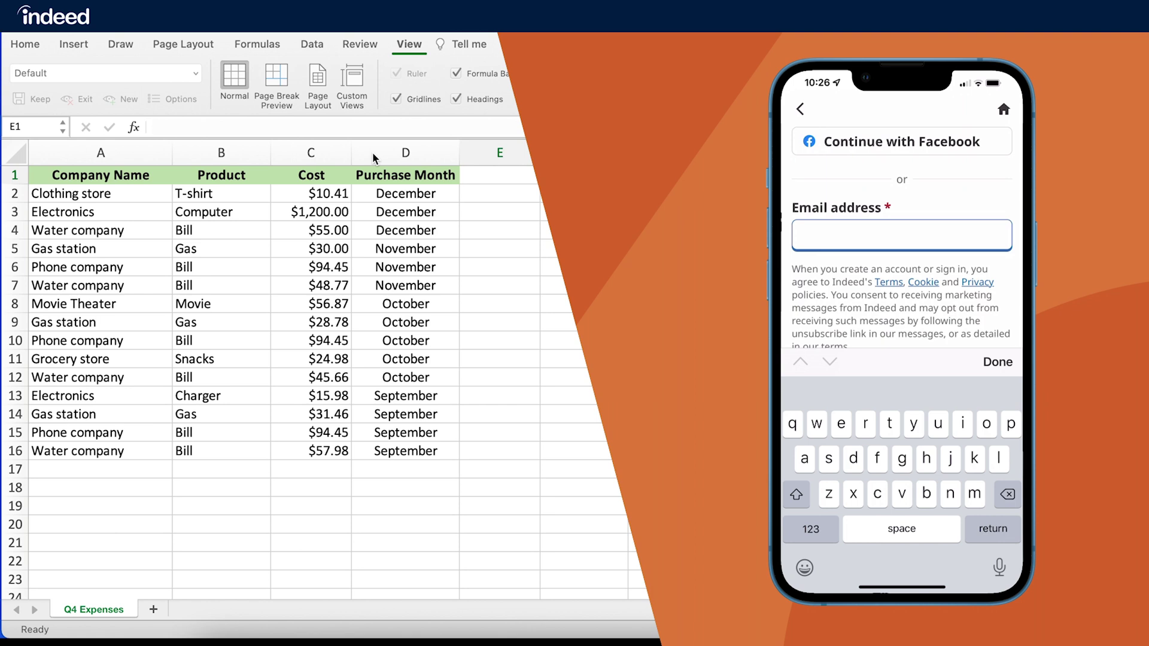
# Step: Switch the ribbon to the Insert tab above the Q4 Expenses sheet
pyautogui.click(500, 193)
# Step: Select the Q4 Expenses range A1:D16 and start a pivot table from it
pyautogui.click(74, 43)
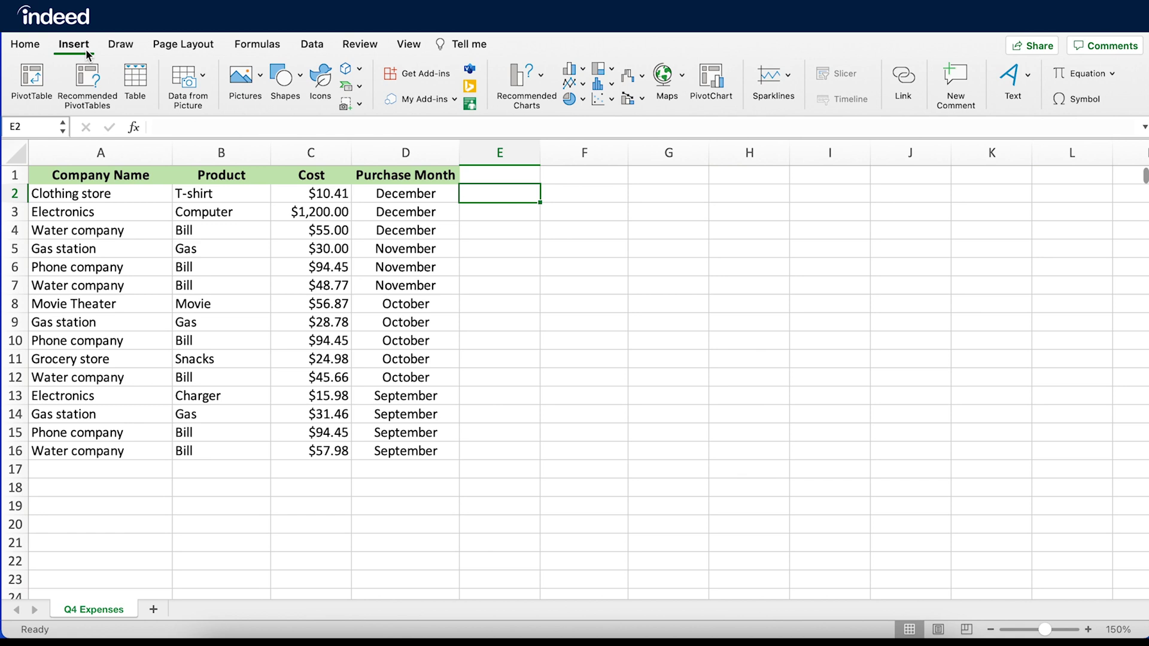
pyautogui.moveTo(50, 175); pyautogui.dragTo(406, 449)
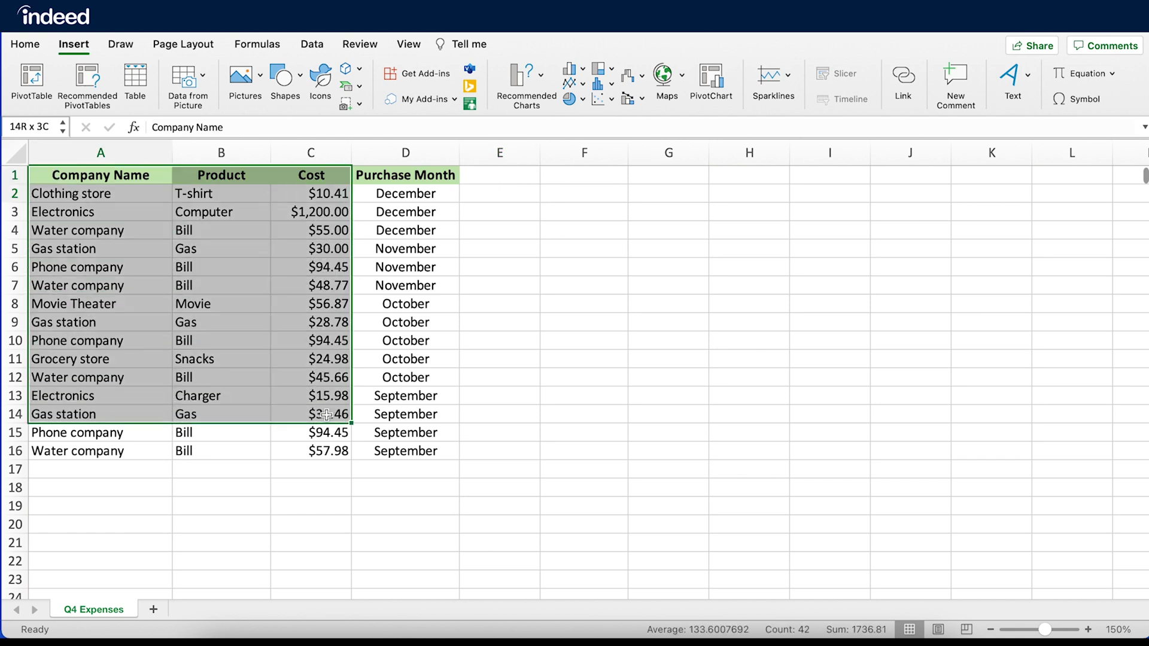
pyautogui.click(445, 245)
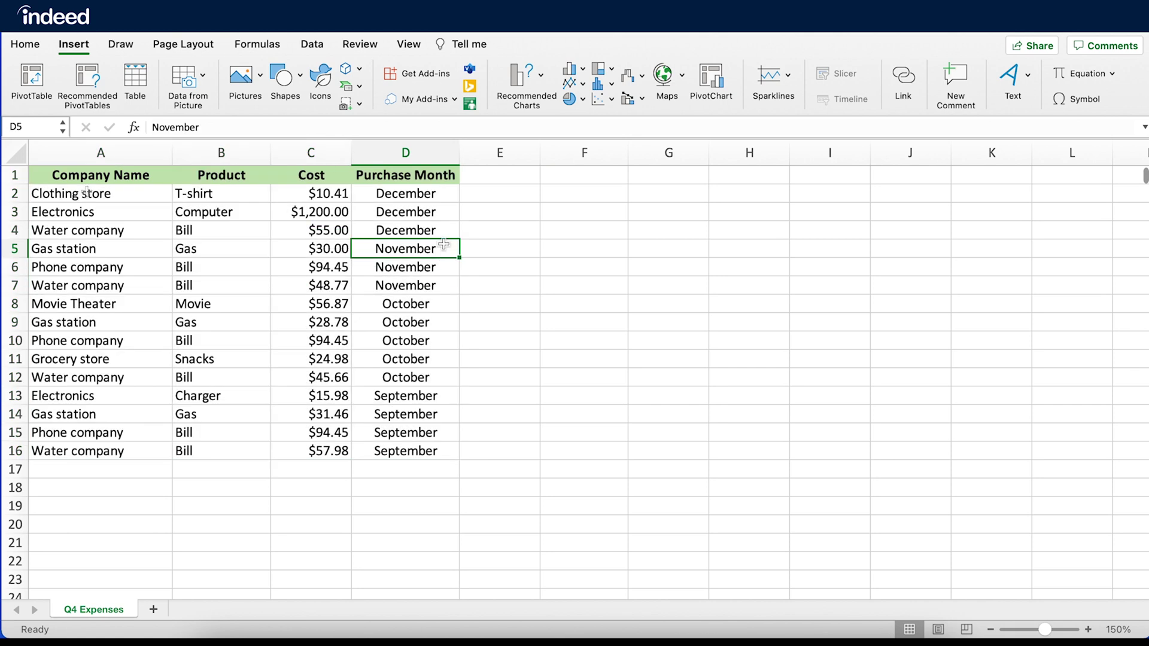
pyautogui.moveTo(87, 177); pyautogui.dragTo(392, 449)
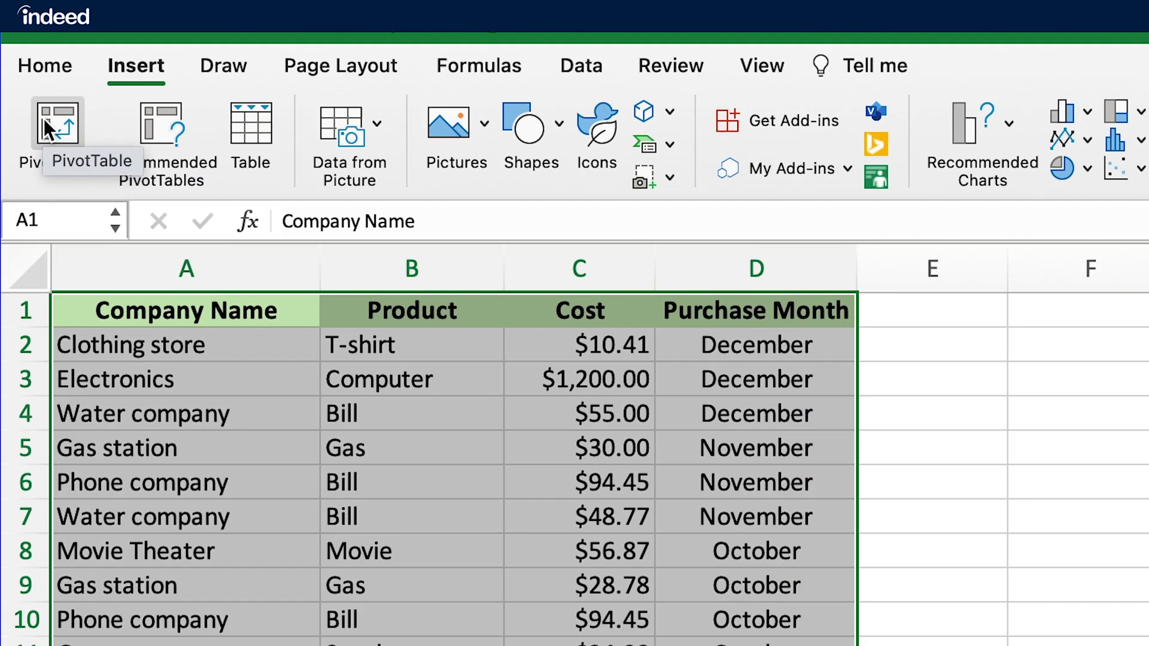
pyautogui.click(45, 119)
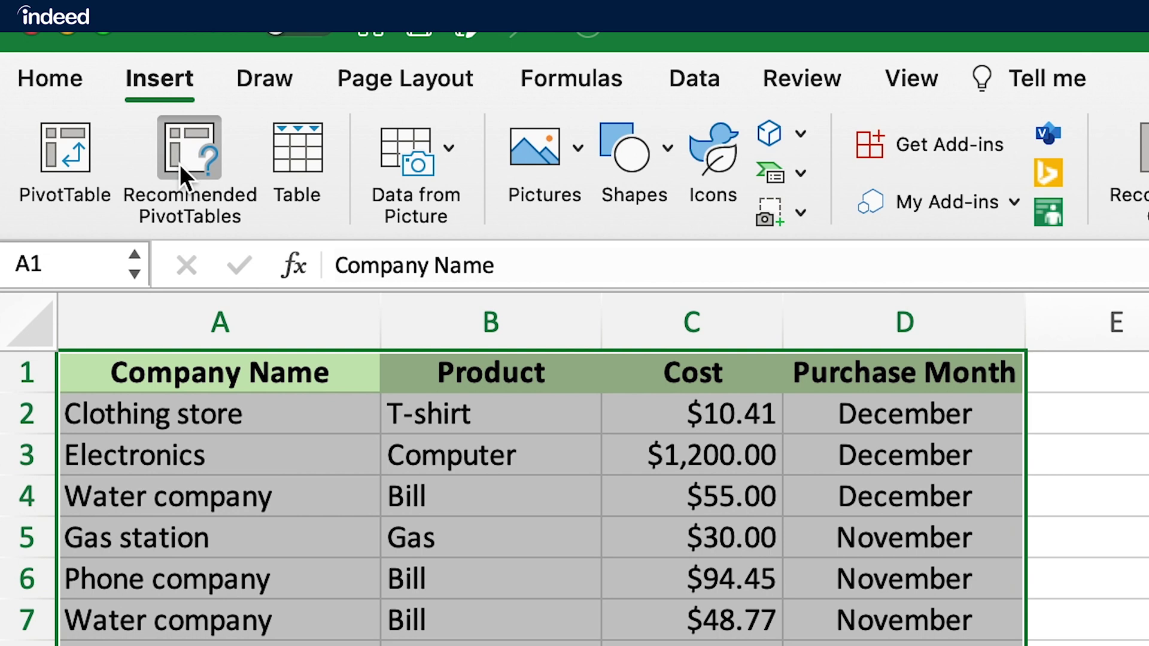
pyautogui.click(179, 165)
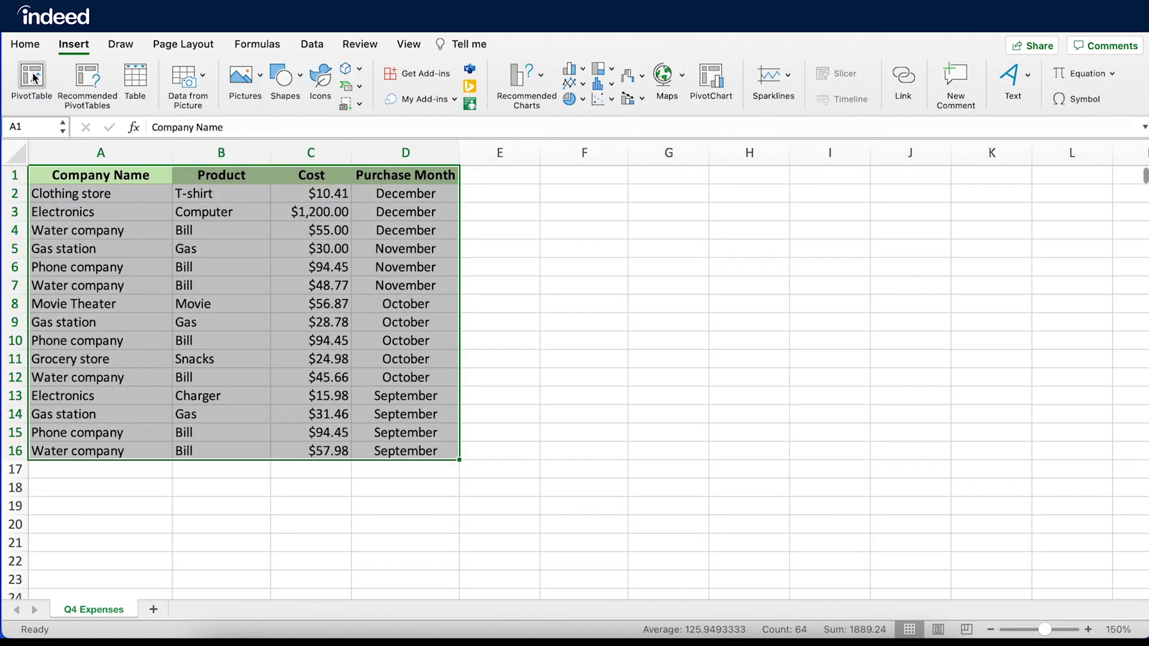
# Step: Set the pivot table source to 'Q4 Expenses'!$A$1:$D$16, placed on a new worksheet
pyautogui.click(31, 81)
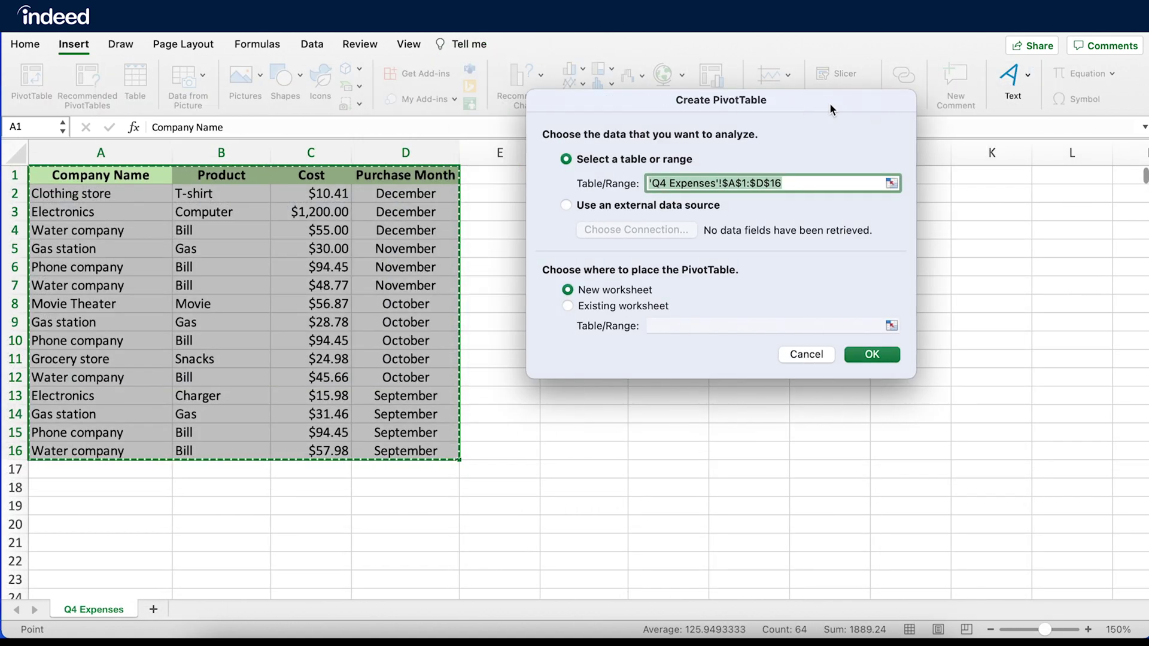
pyautogui.moveTo(830, 104); pyautogui.dragTo(785, 102)
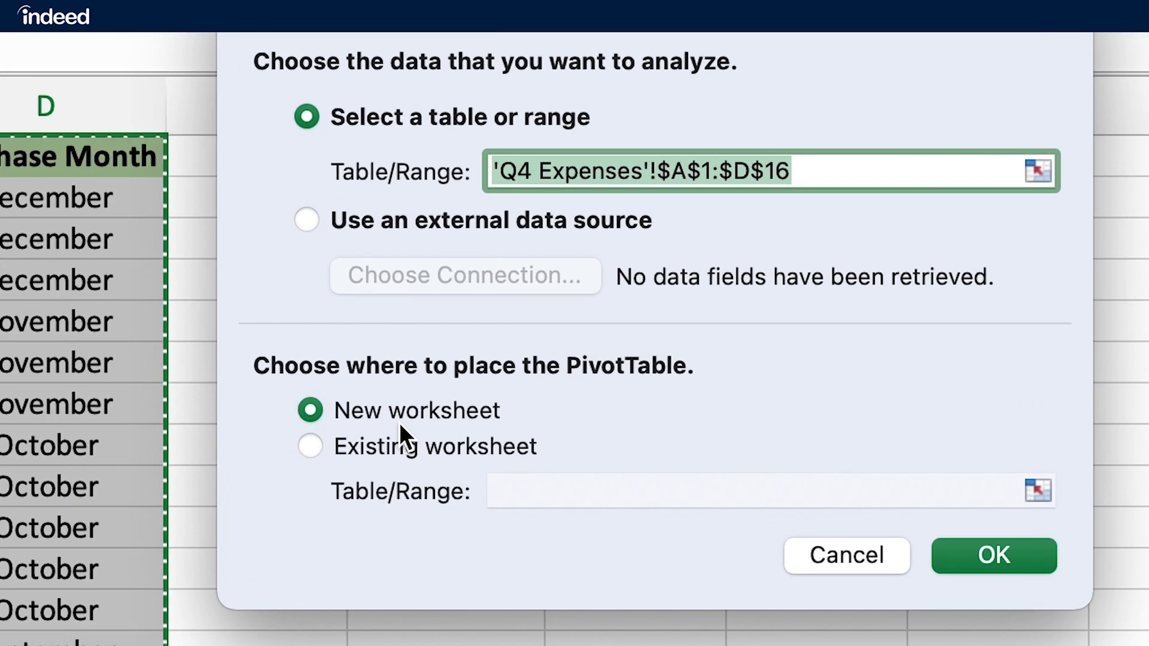
pyautogui.click(380, 445)
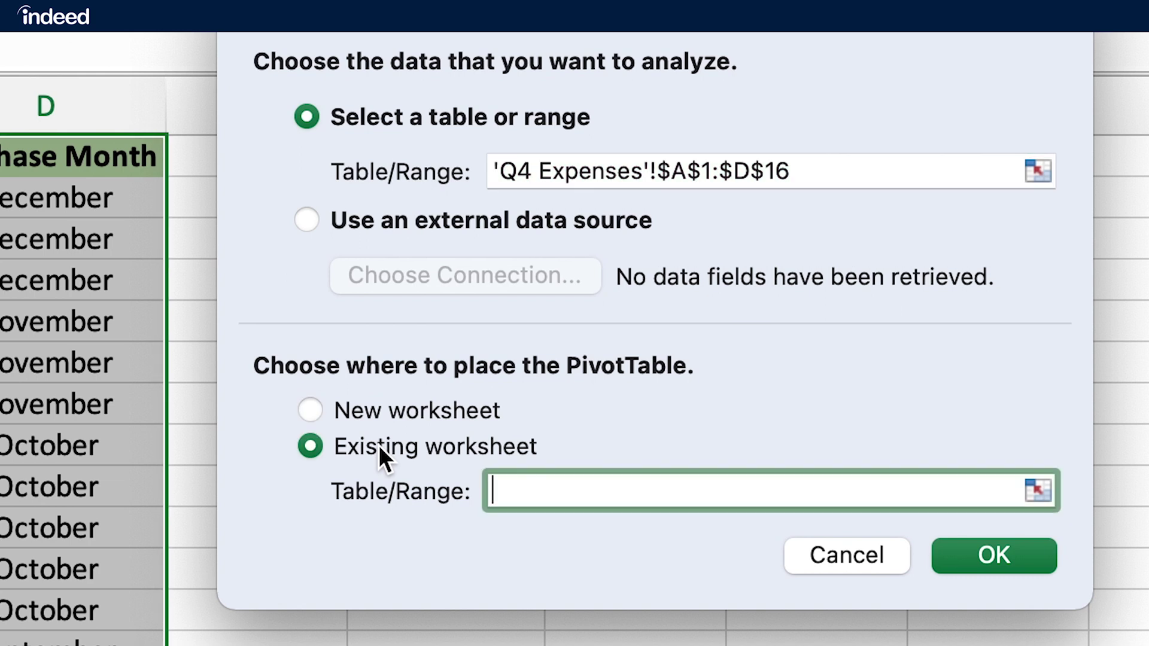
pyautogui.click(894, 164)
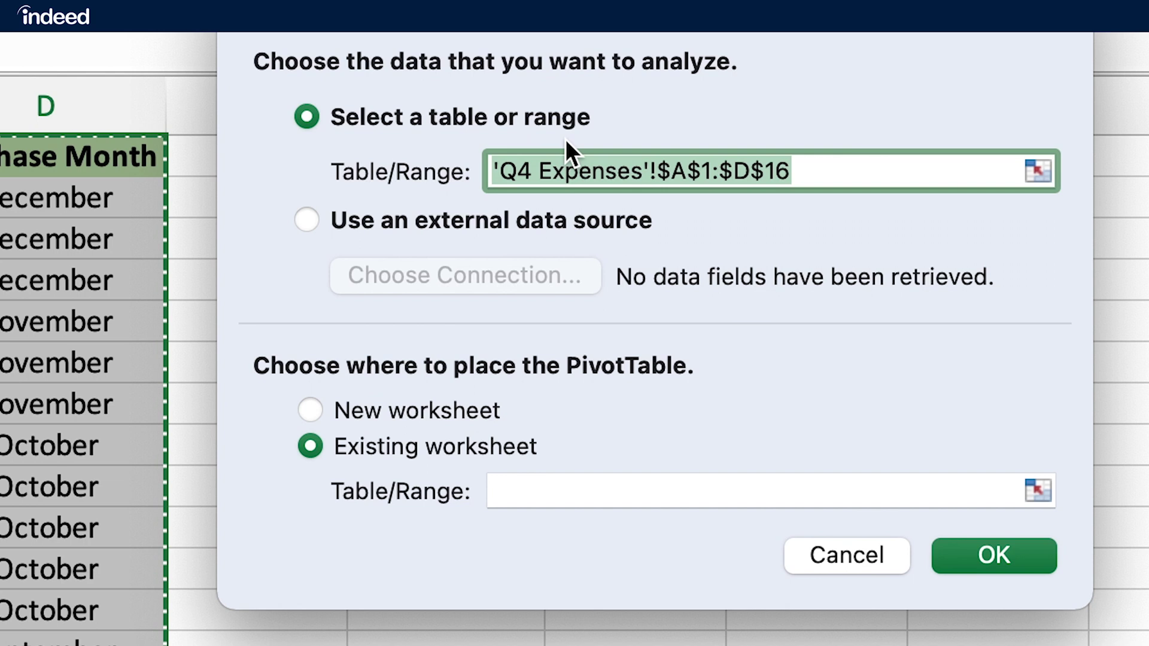
pyautogui.rightClick(591, 155)
pyautogui.click(694, 335)
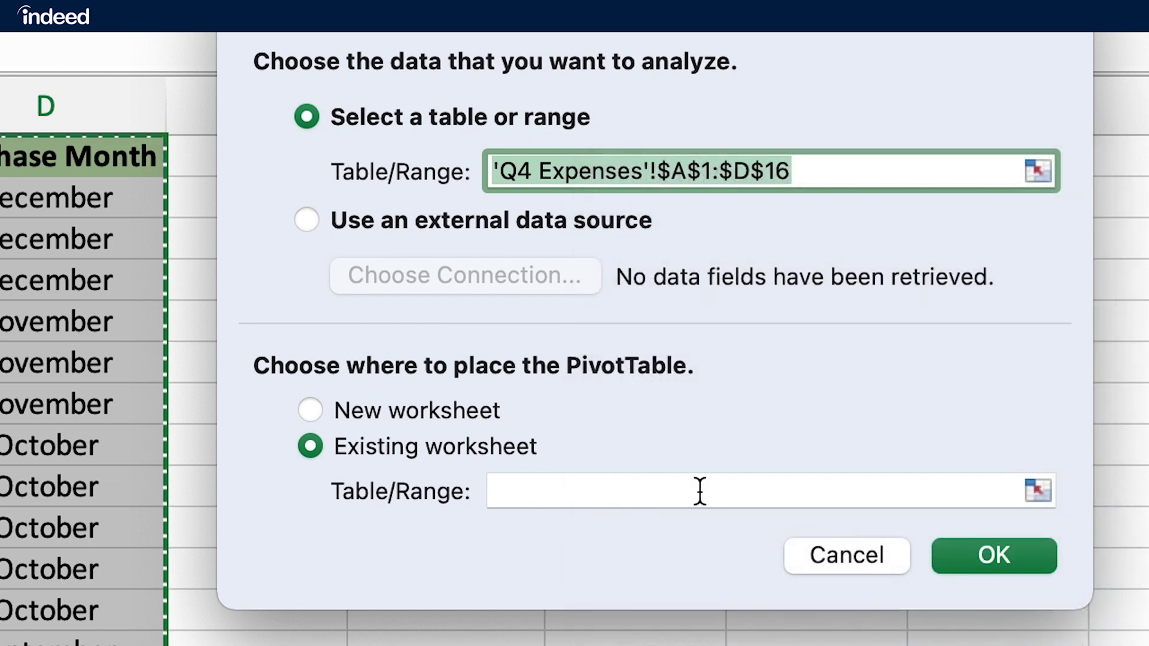
pyautogui.click(700, 490)
pyautogui.press('super+v')
pyautogui.moveTo(790, 490); pyautogui.dragTo(655, 491)
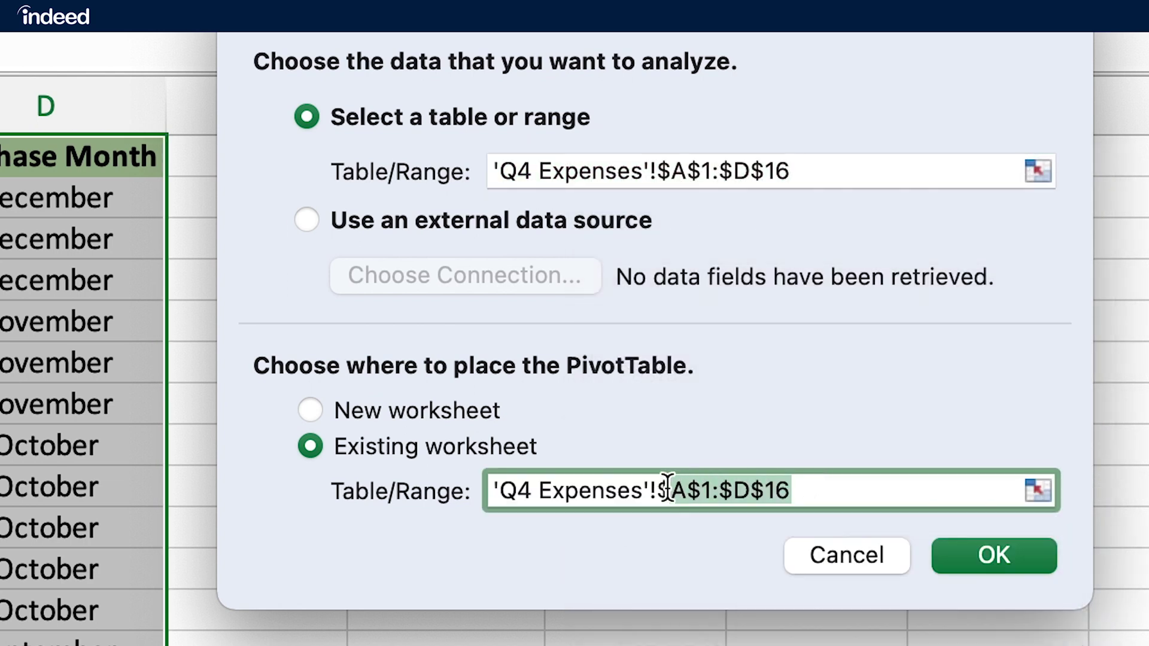
pyautogui.press('BackSpace')
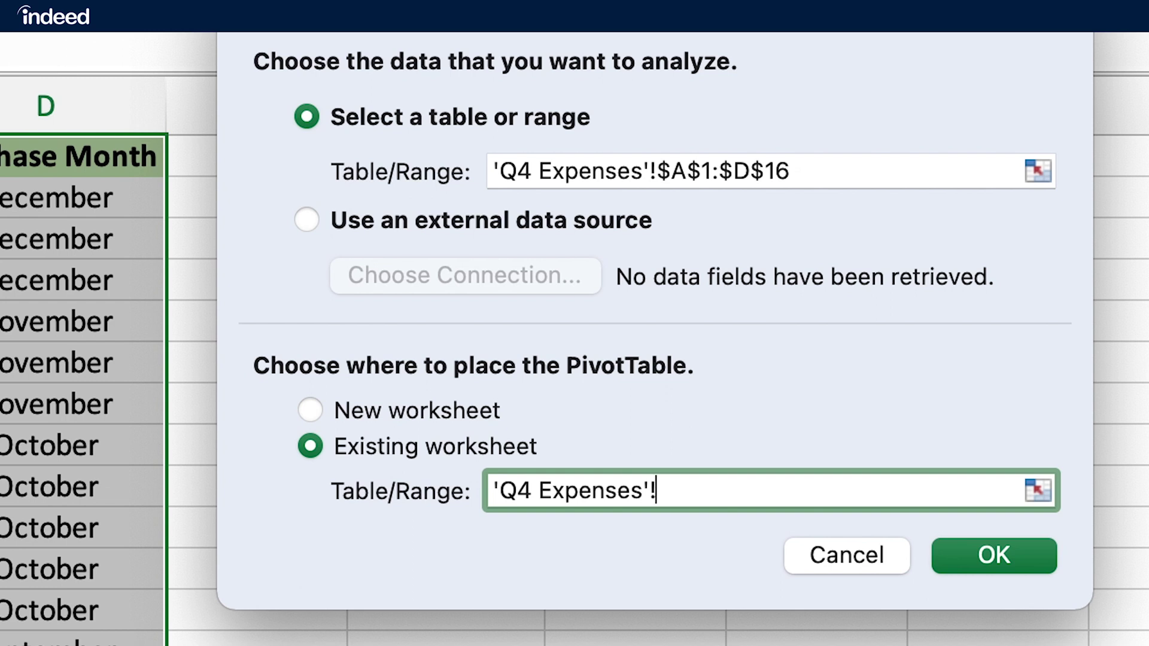
pyautogui.write('F1')
pyautogui.click(310, 411)
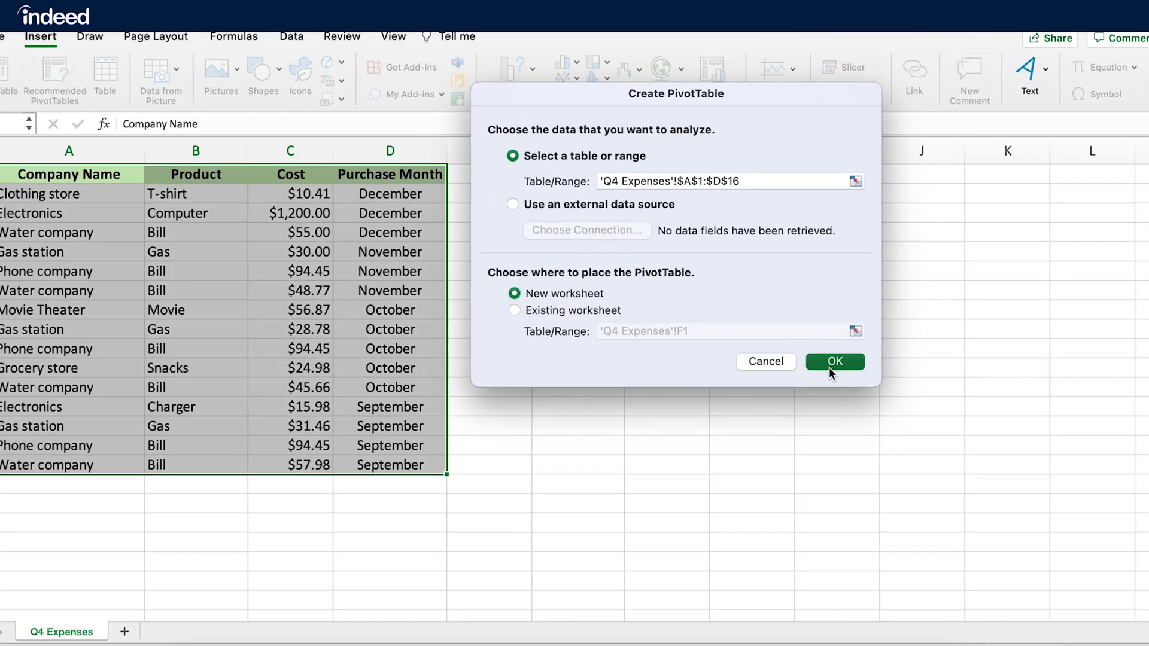
# Step: Create the pivot table with Purchase Month rows, Sum of Cost values and a Product breakdown
pyautogui.click(942, 491)
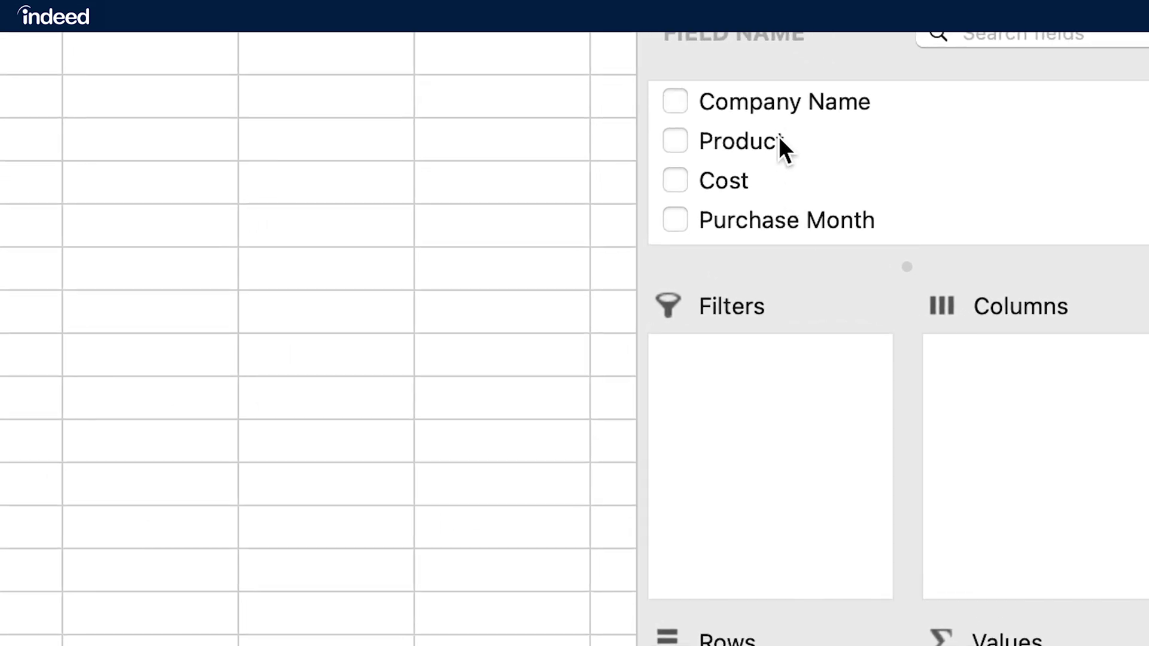
pyautogui.moveTo(750, 217); pyautogui.dragTo(790, 465)
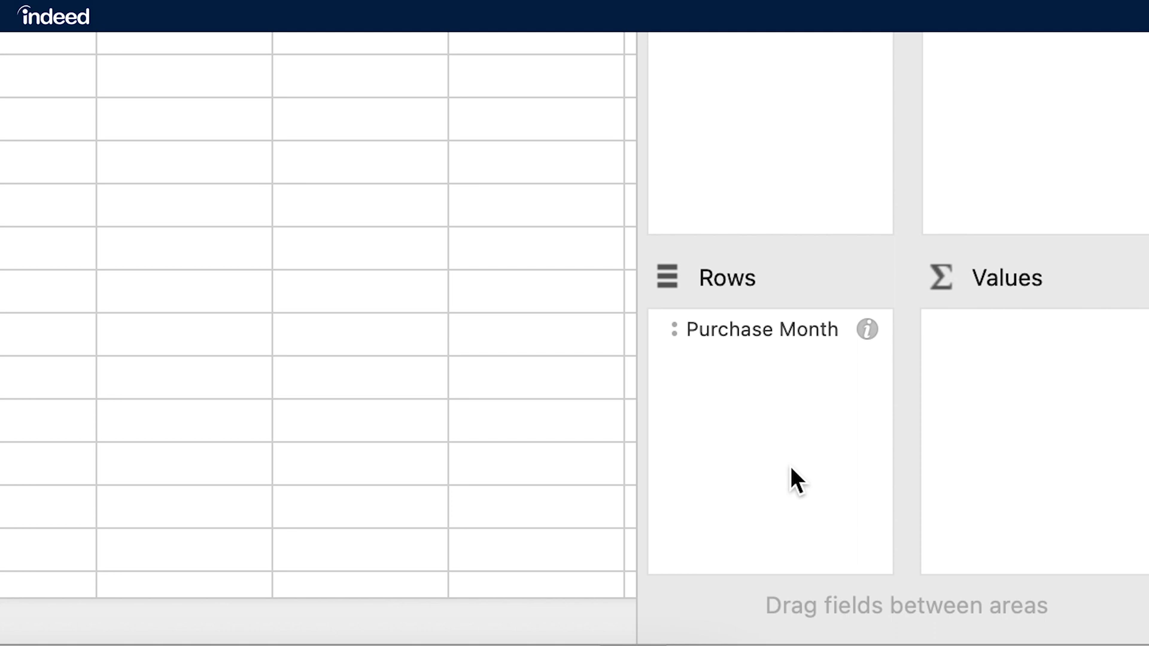
pyautogui.scroll(5, 790, 466)
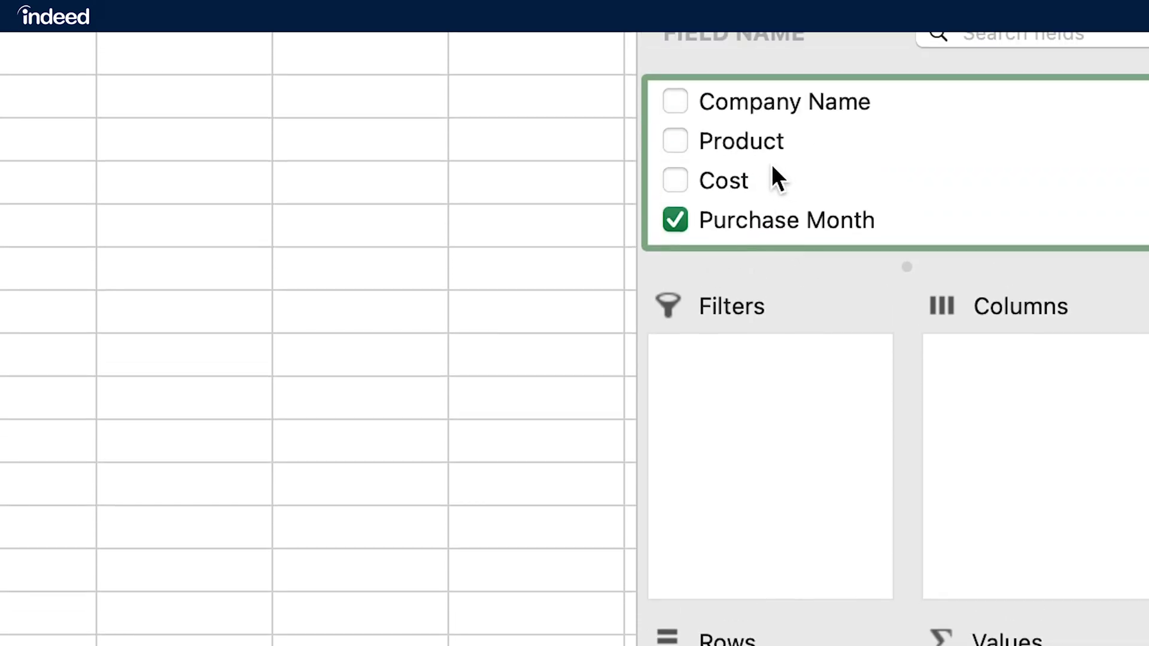
pyautogui.moveTo(732, 180); pyautogui.dragTo(1032, 384)
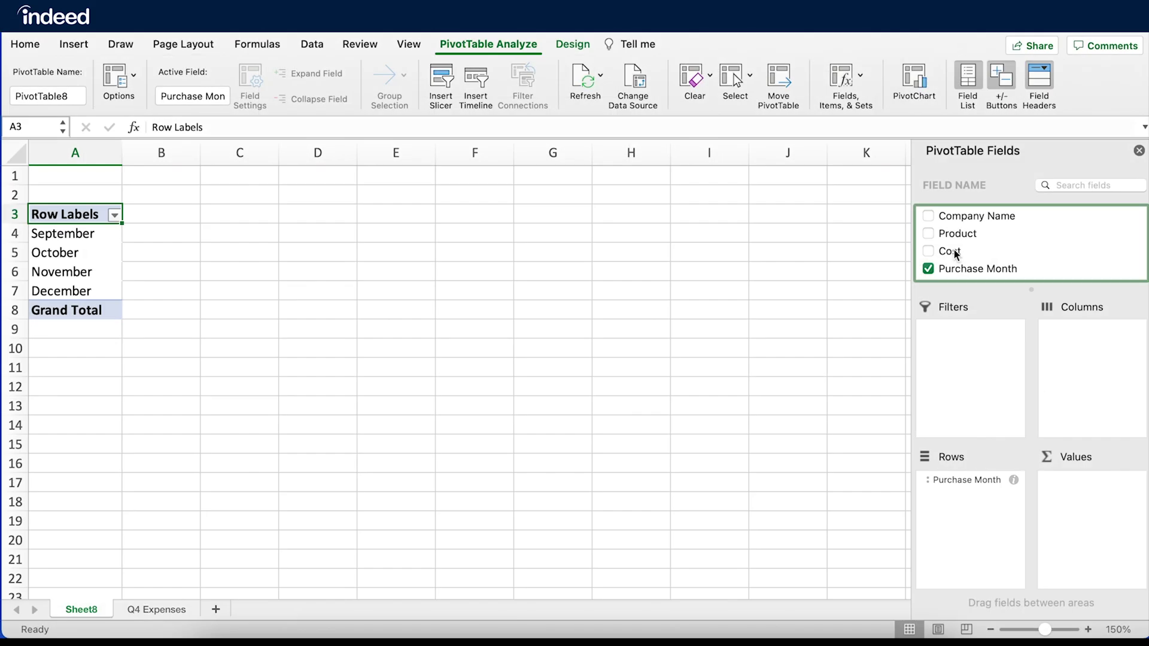
pyautogui.moveTo(1088, 461); pyautogui.dragTo(1096, 504)
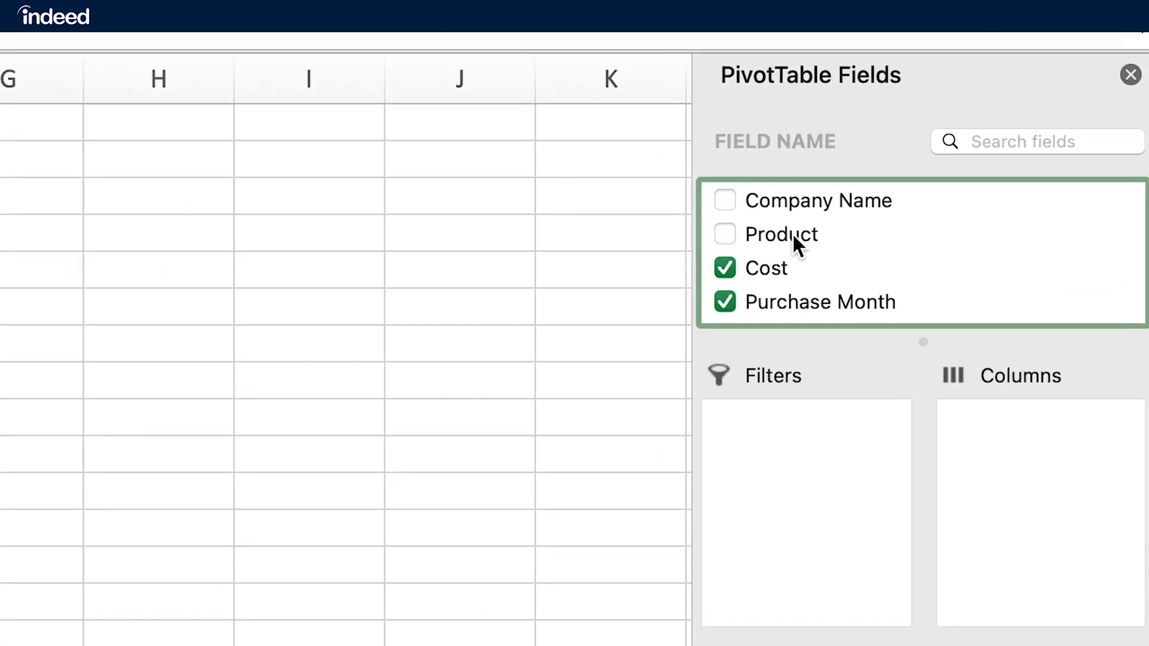
pyautogui.click(967, 235)
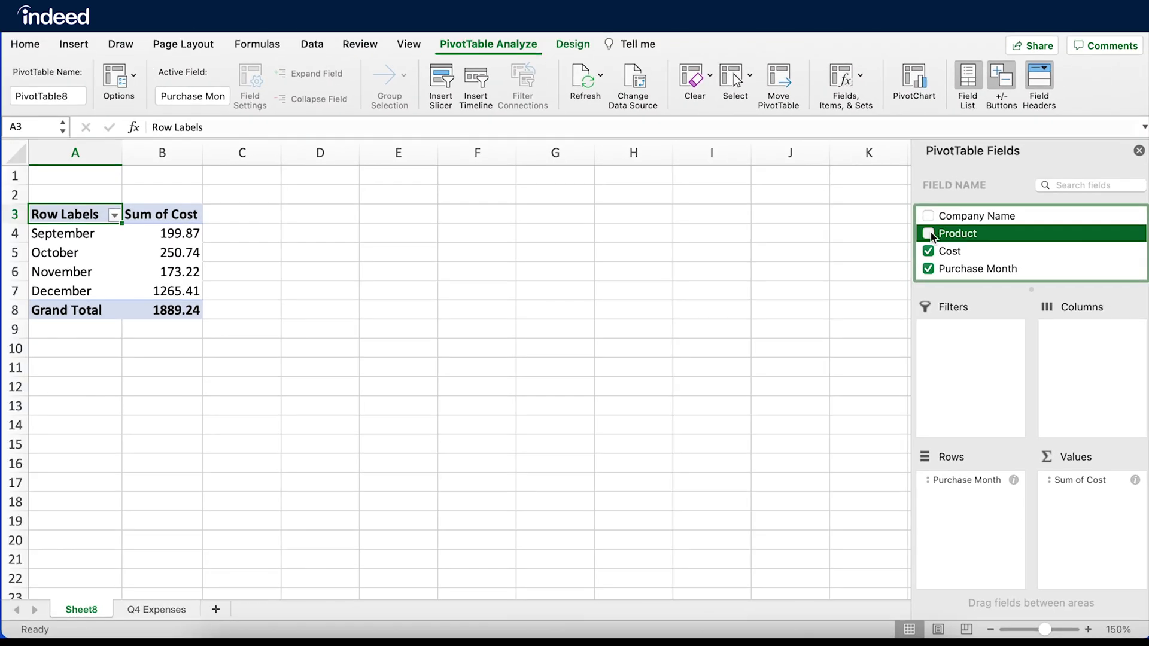
pyautogui.click(928, 234)
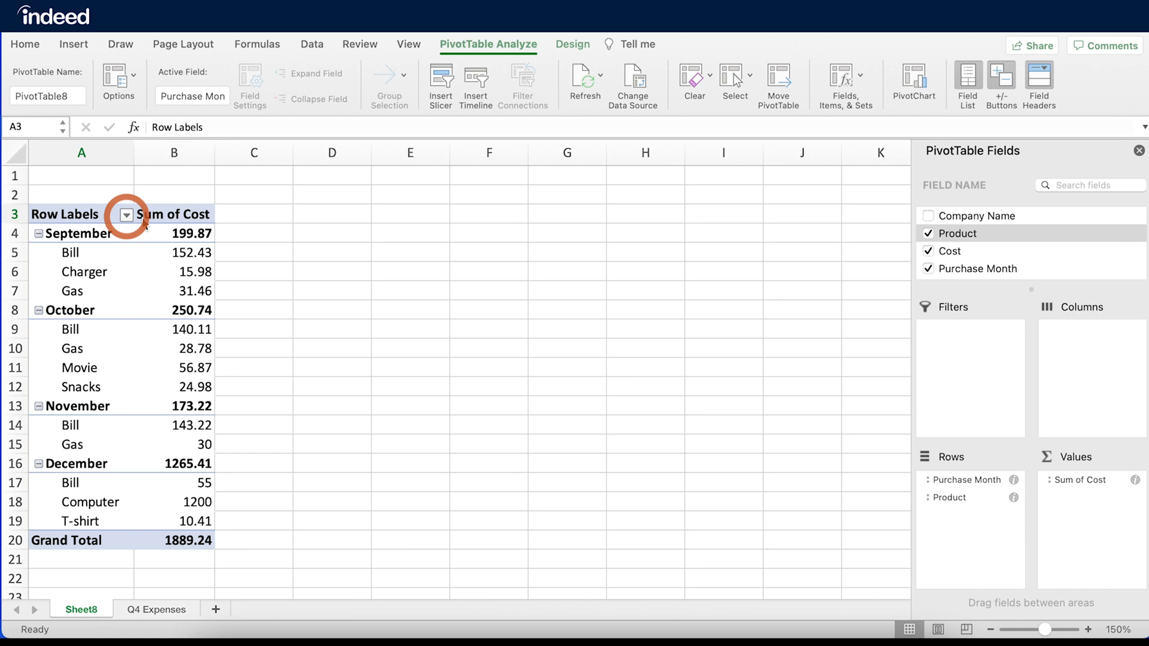
# Step: Sort the Purchase Month rows in ascending order by Sum of Cost
pyautogui.click(127, 214)
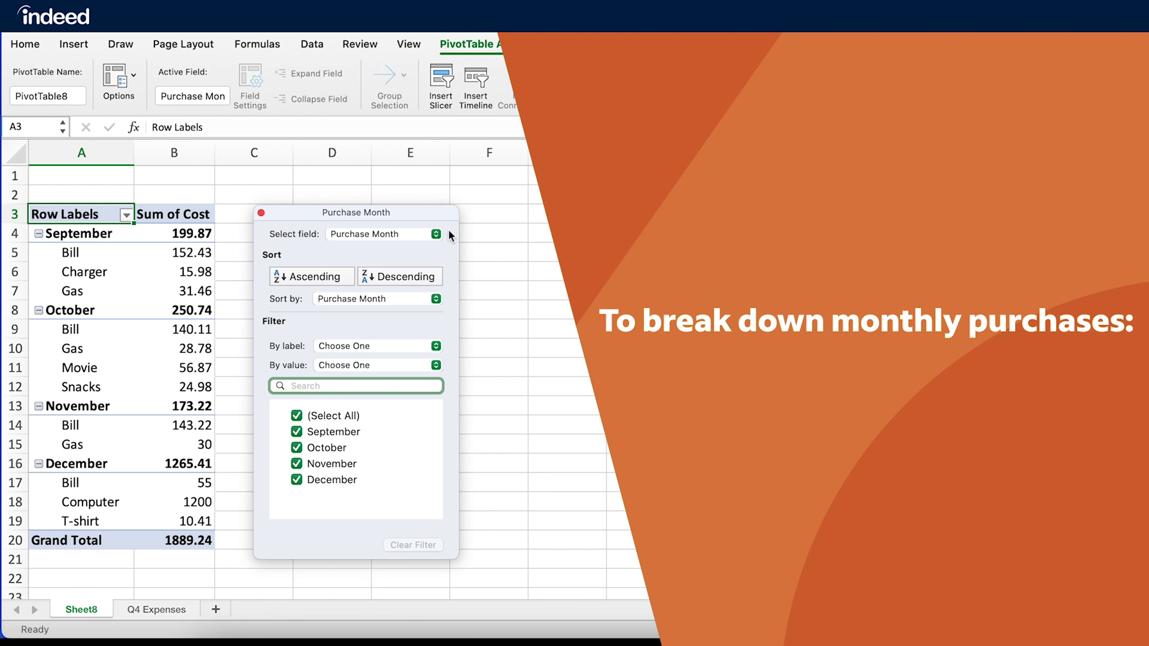
pyautogui.click(438, 233)
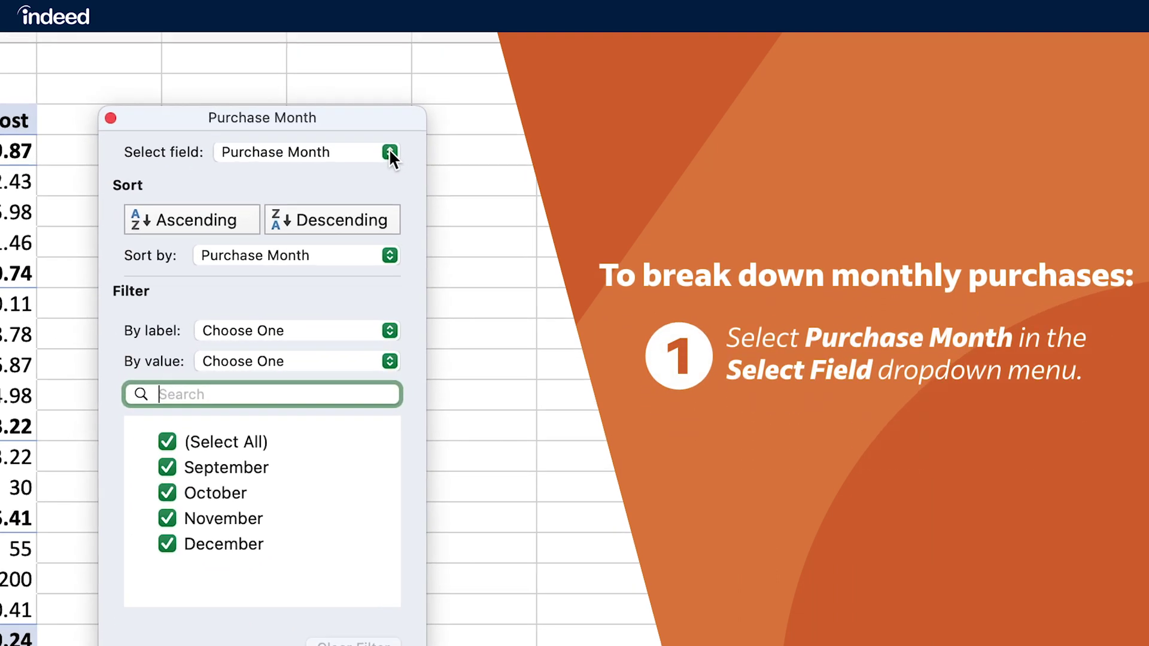
pyautogui.click(367, 112)
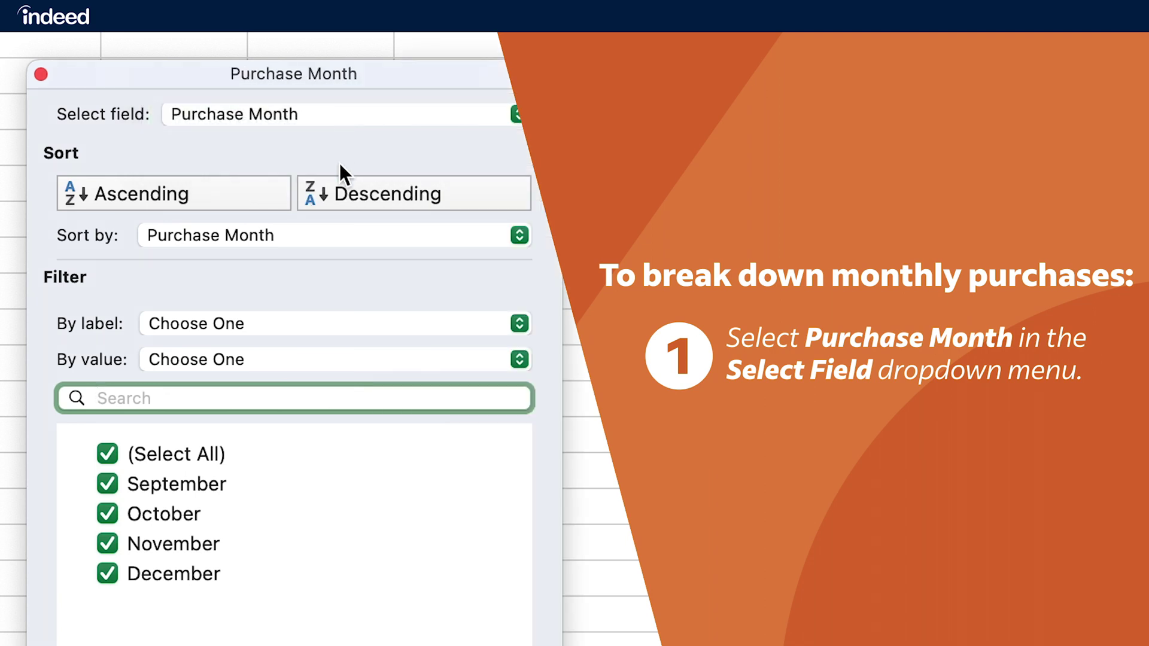
pyautogui.click(238, 195)
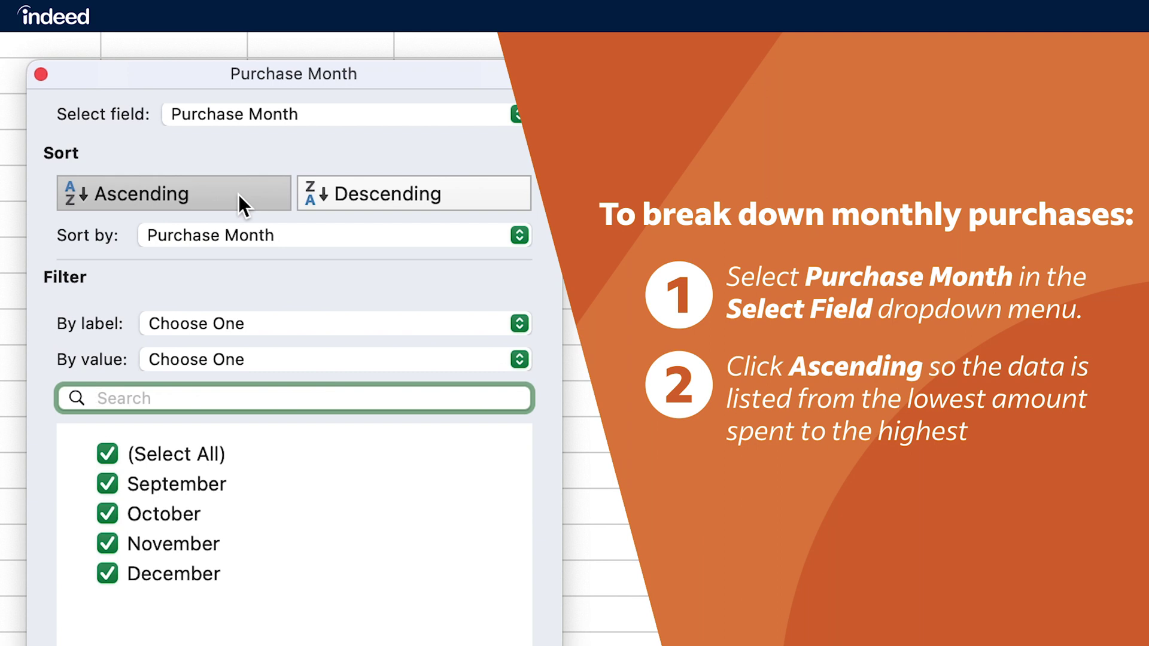
pyautogui.click(269, 232)
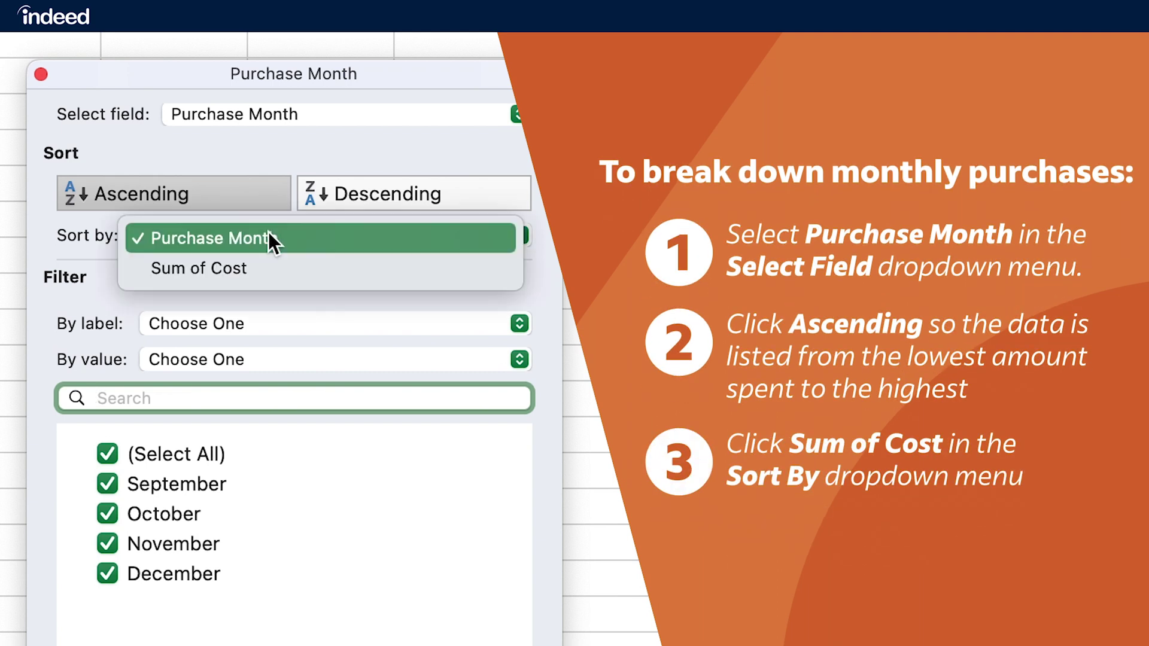
pyautogui.click(264, 270)
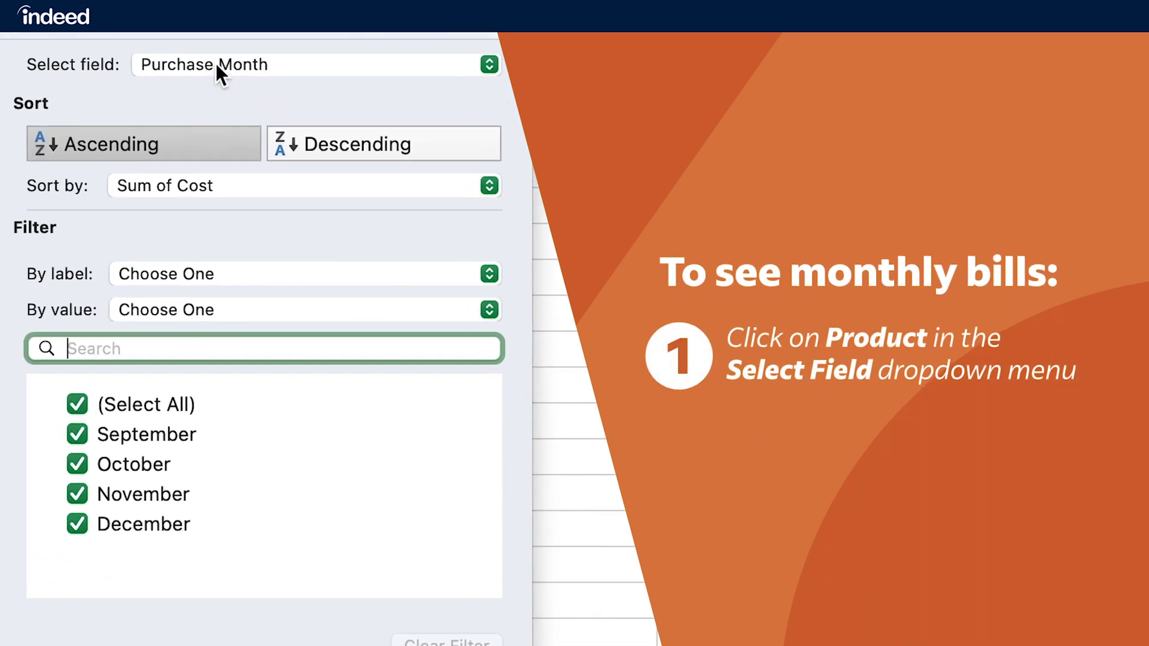
# Step: Filter the Product field to show only Bill under each month
pyautogui.click(216, 64)
pyautogui.click(213, 97)
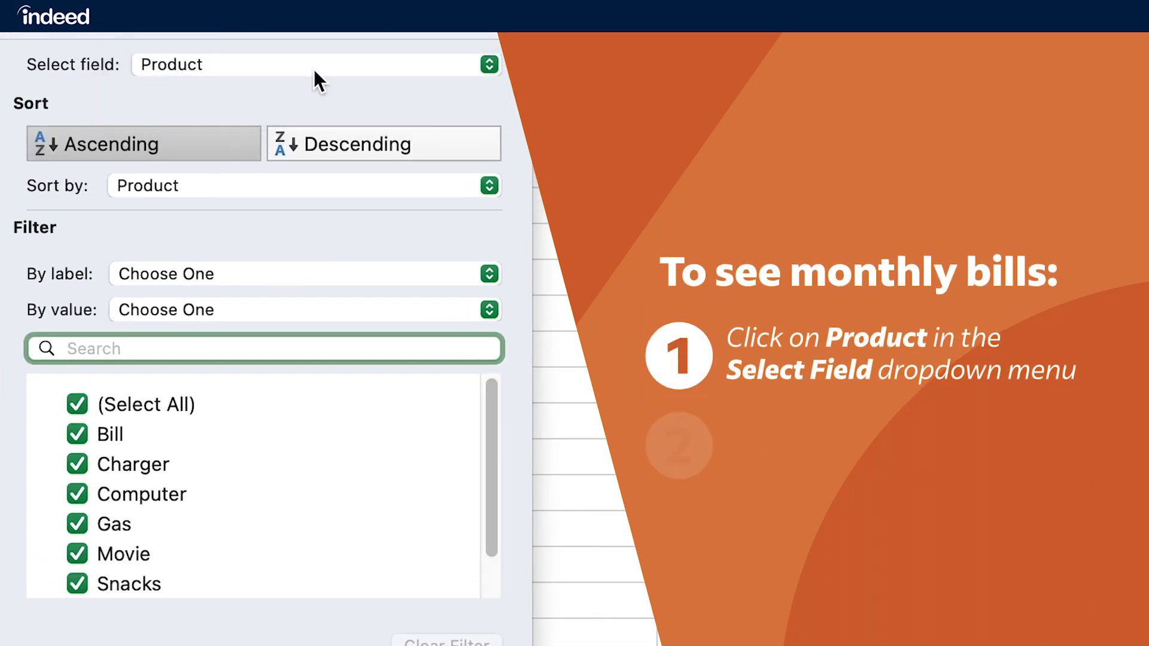
pyautogui.click(78, 404)
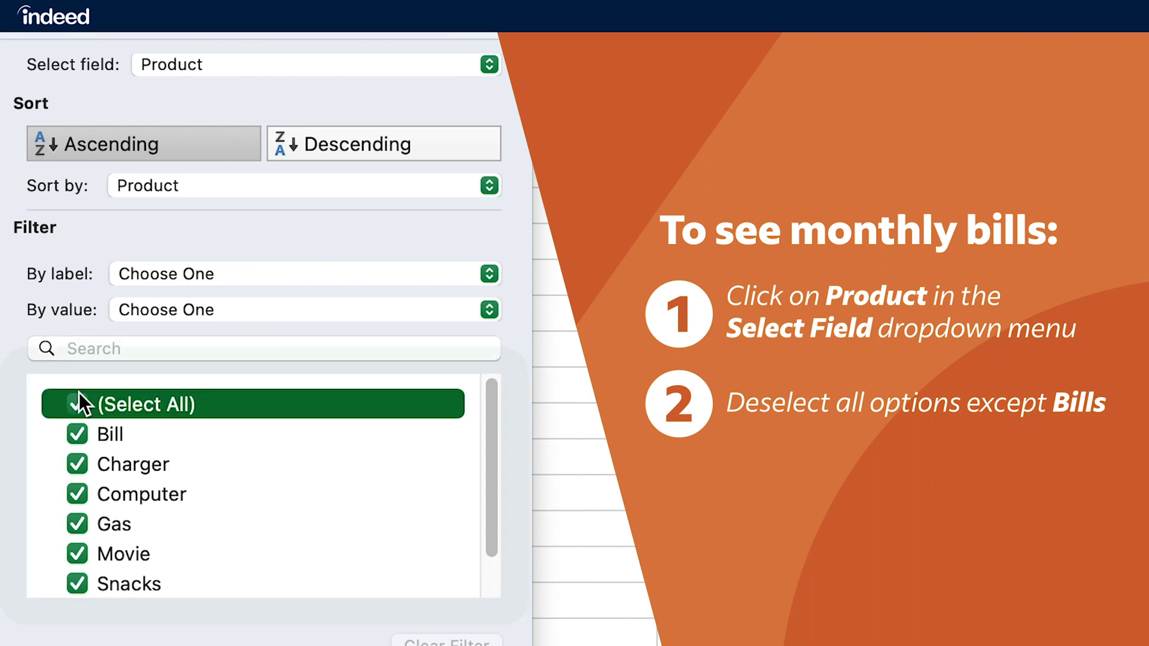
pyautogui.click(77, 434)
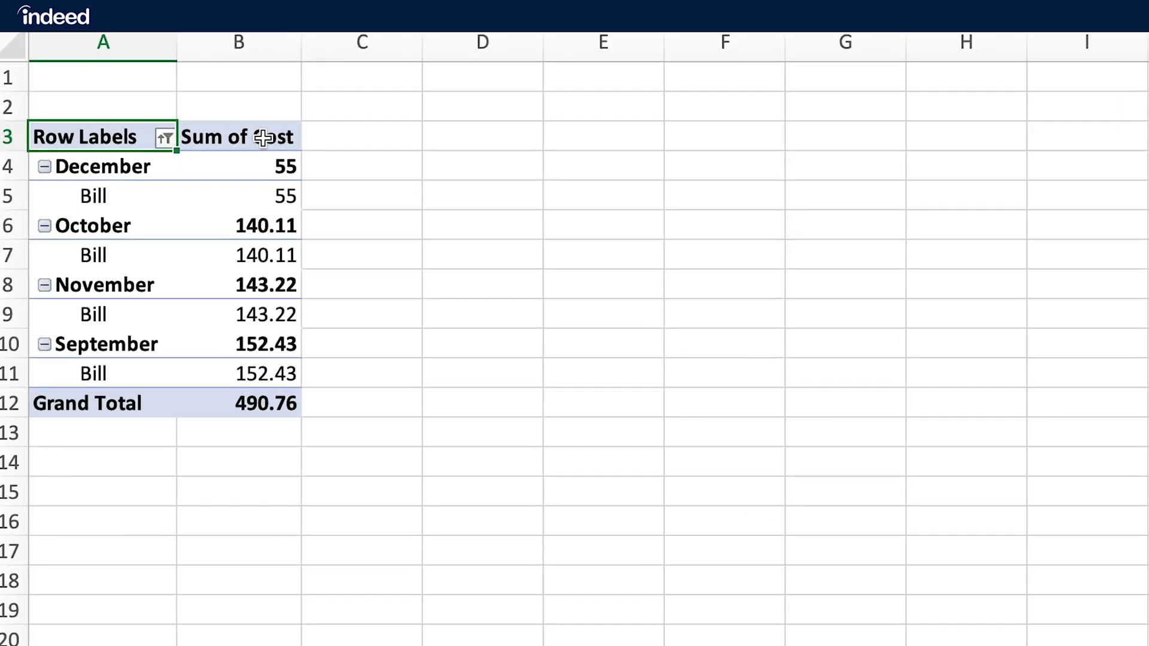
pyautogui.rightClick(278, 166)
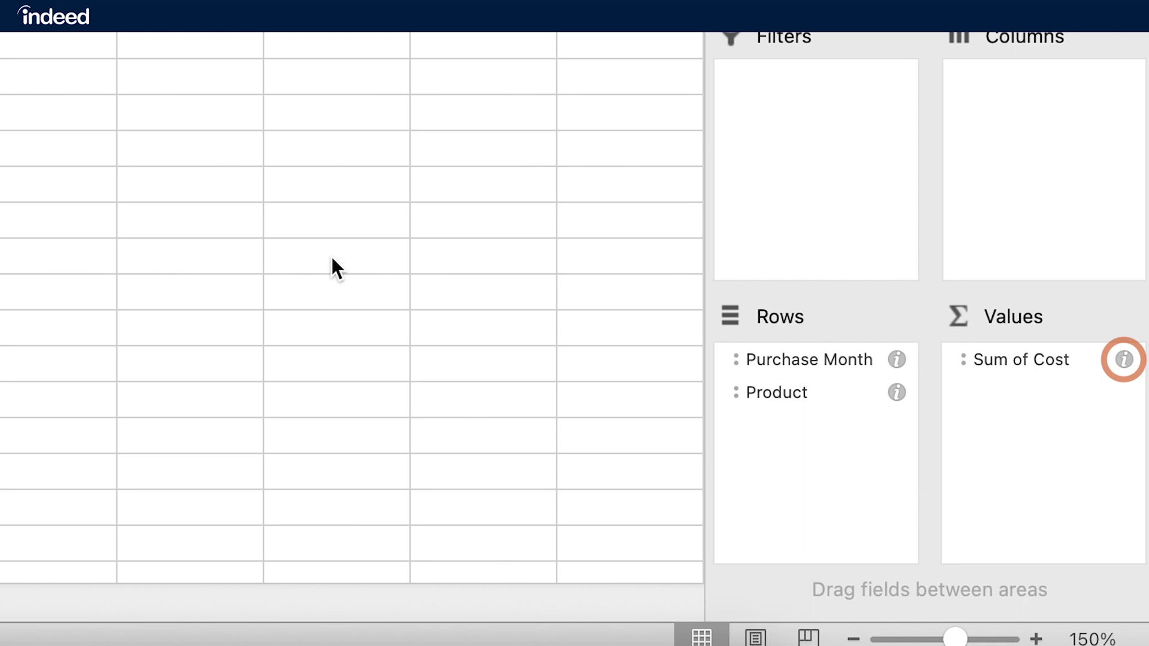
pyautogui.click(1124, 359)
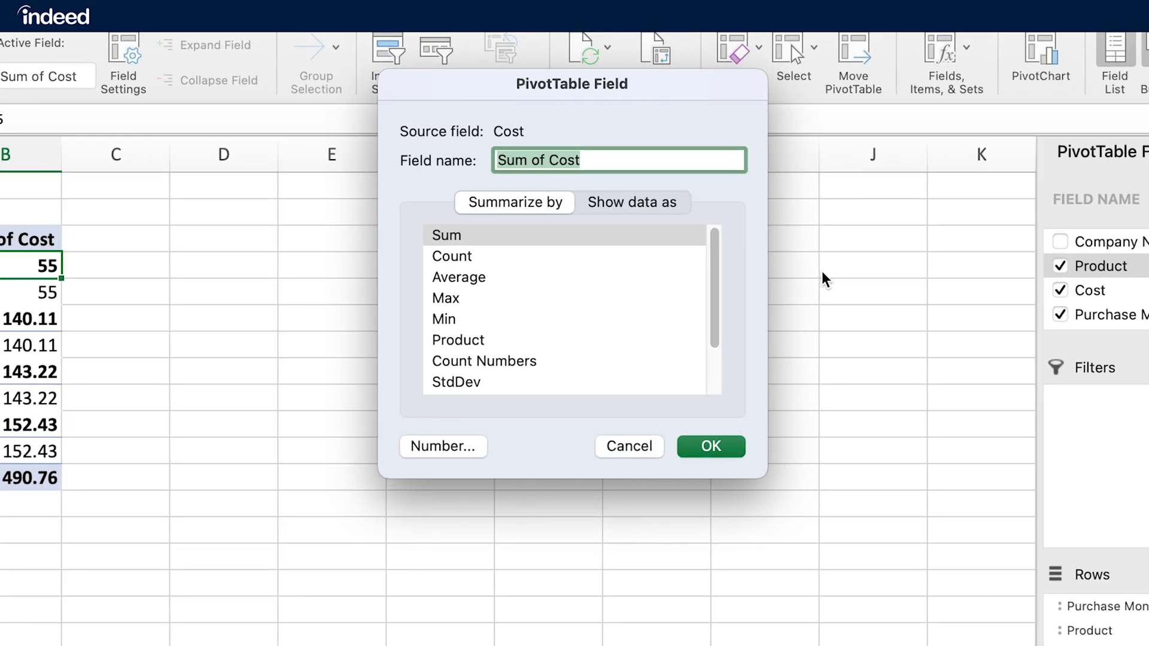
pyautogui.click(452, 256)
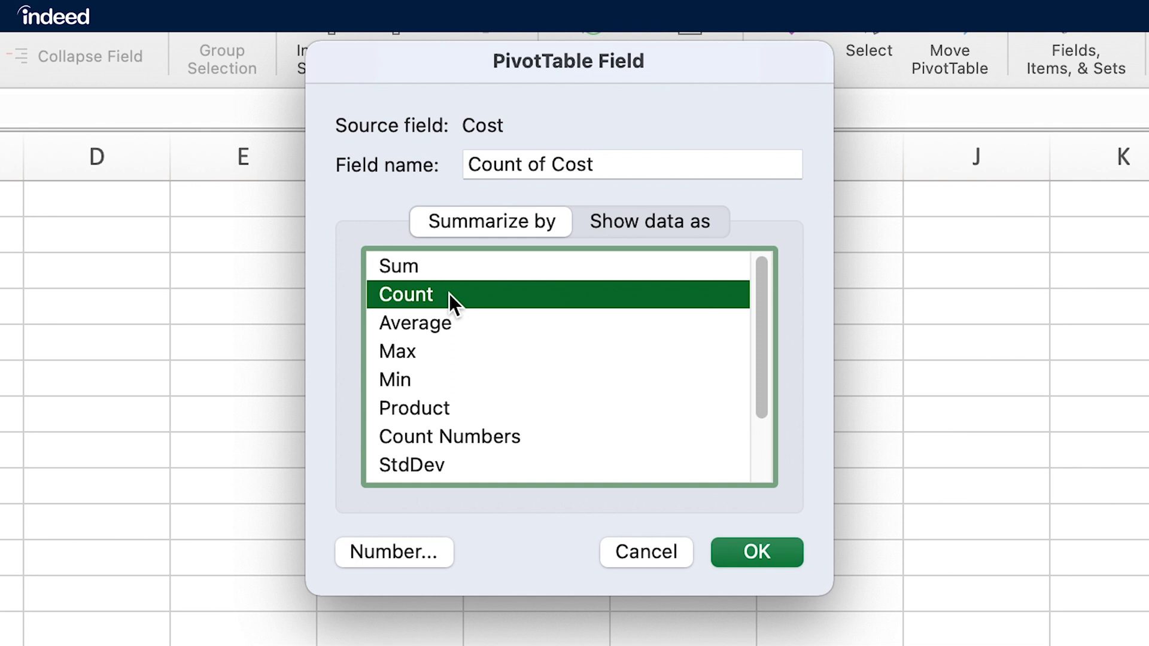
pyautogui.click(495, 321)
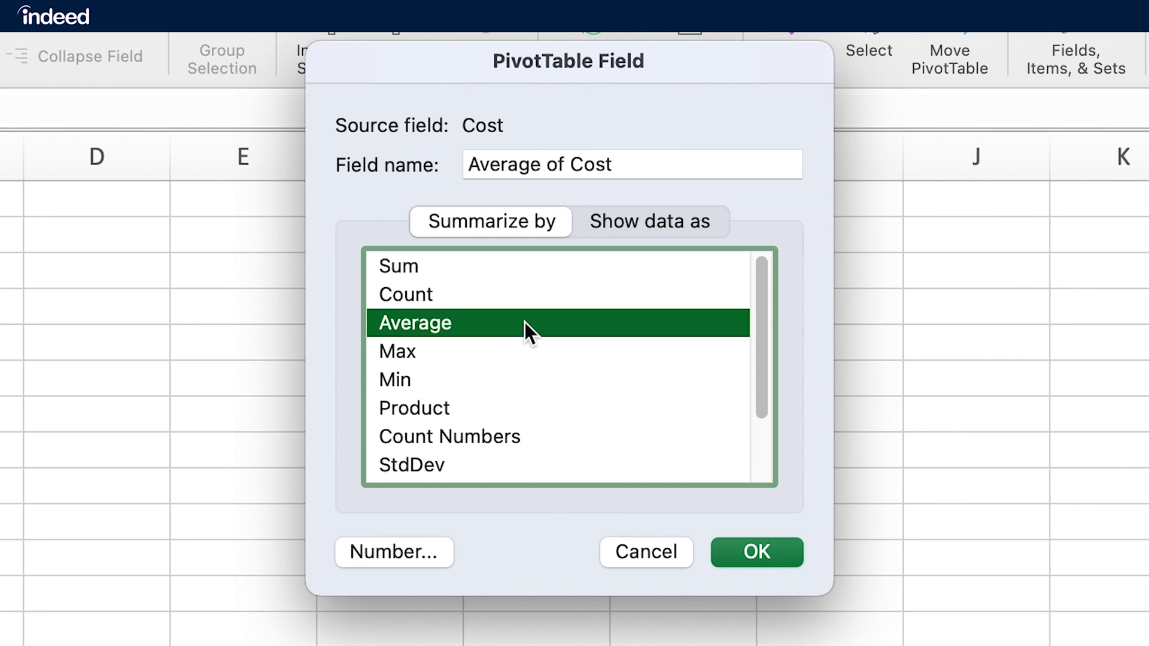
pyautogui.click(675, 353)
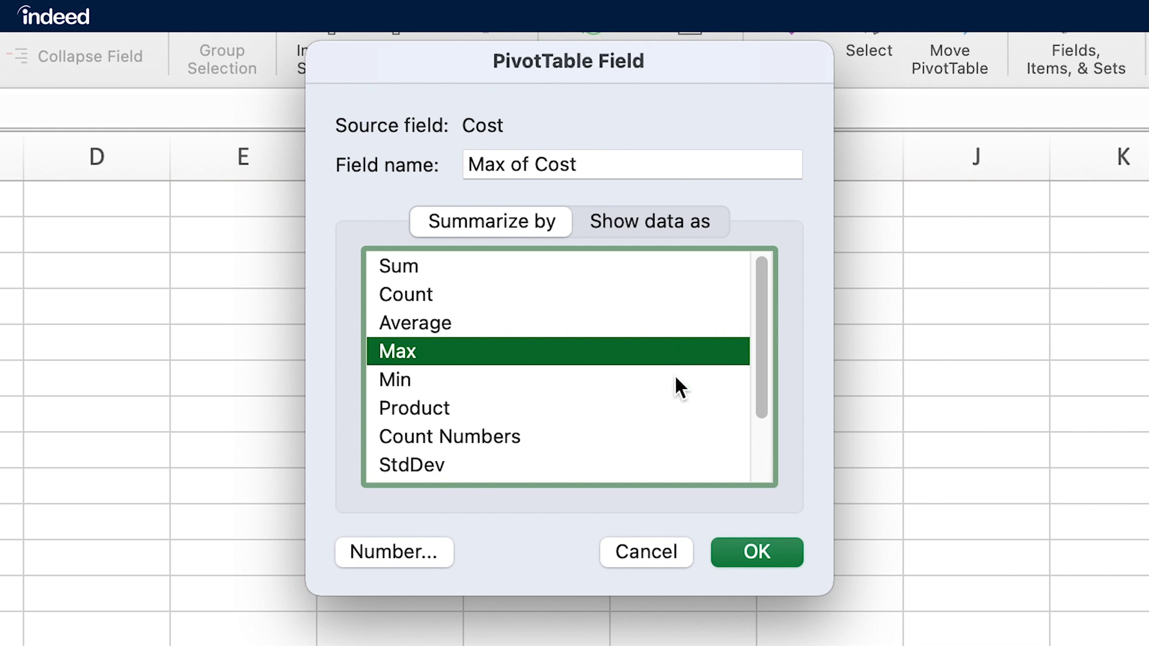
pyautogui.click(675, 377)
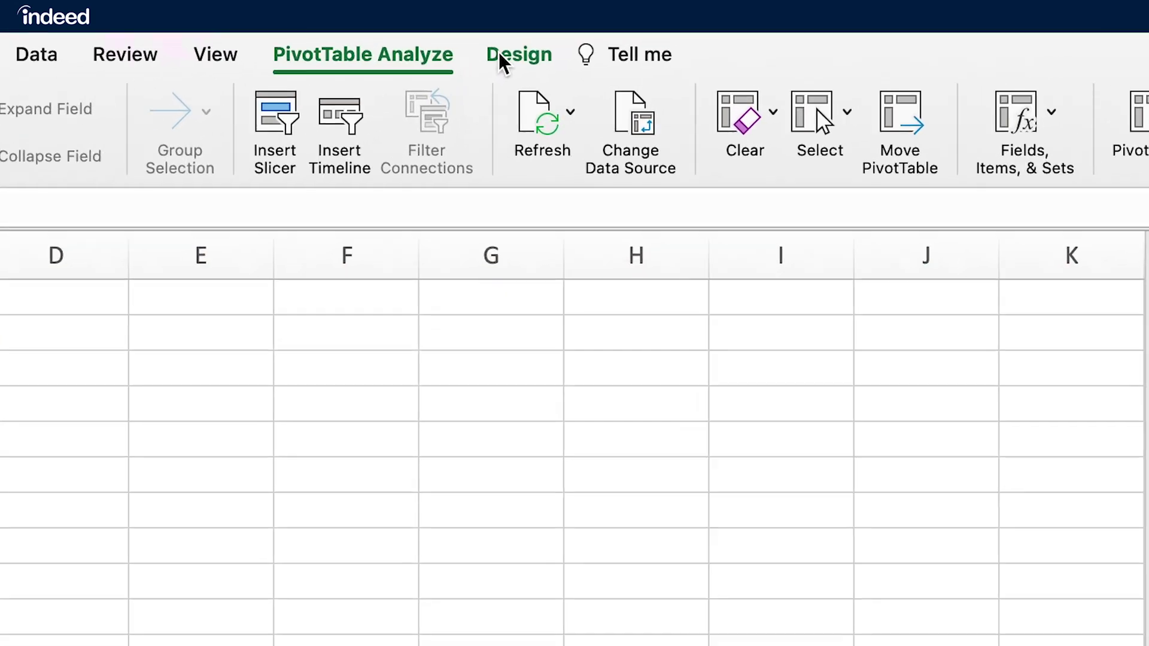
# Step: Apply the blue PivotTable style from the styles gallery after previewing the orange one
pyautogui.click(499, 56)
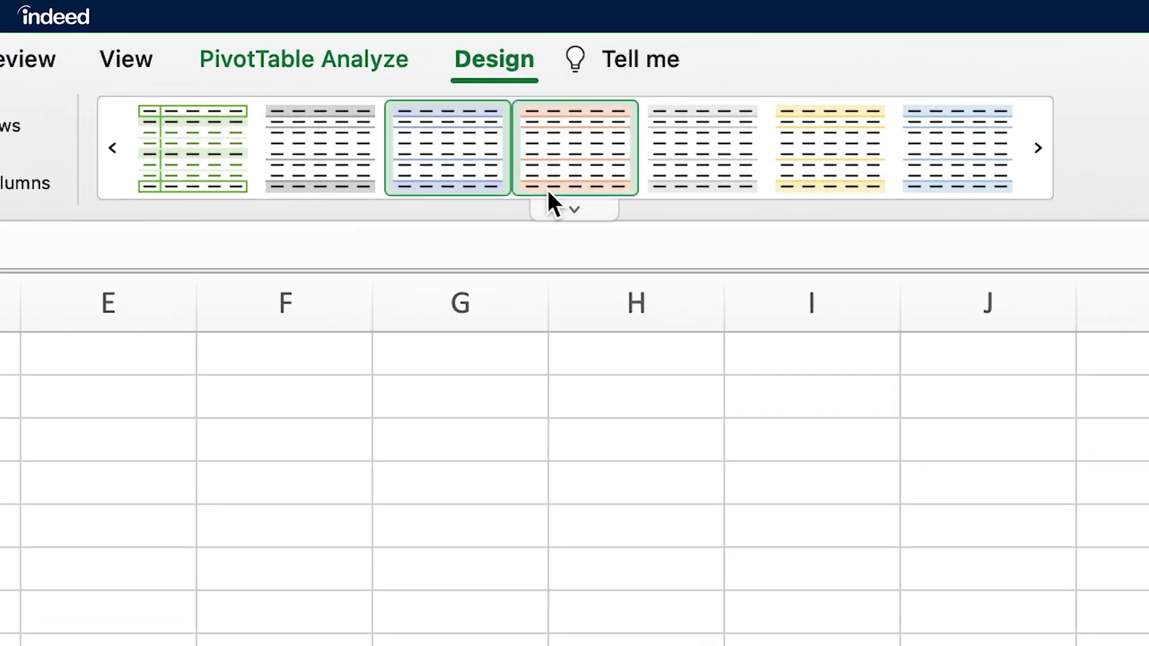
pyautogui.click(568, 148)
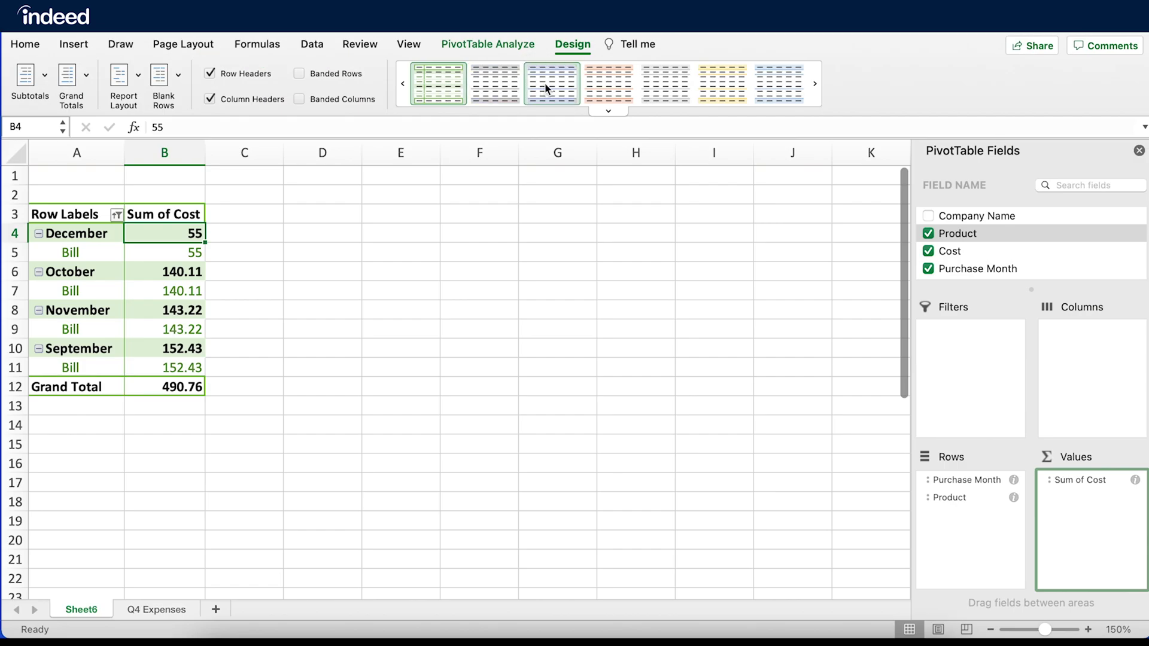
pyautogui.click(552, 84)
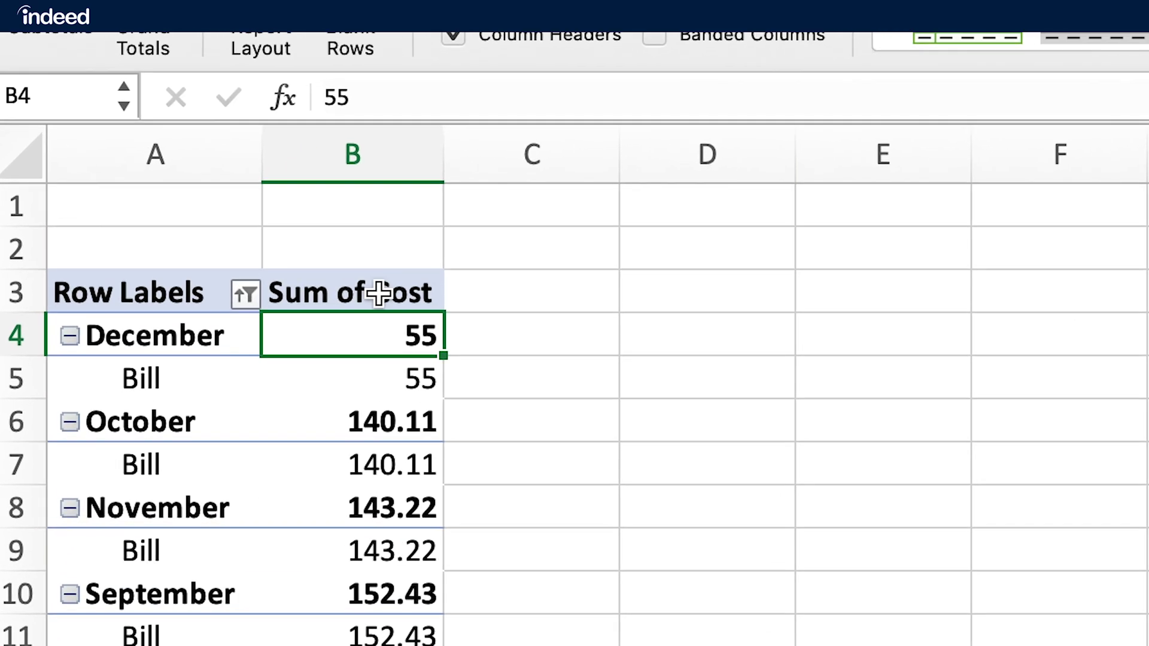
# Step: Replace the B3 header 'Sum of Cost' with 'Total spent' in the formula bar
pyautogui.click(380, 293)
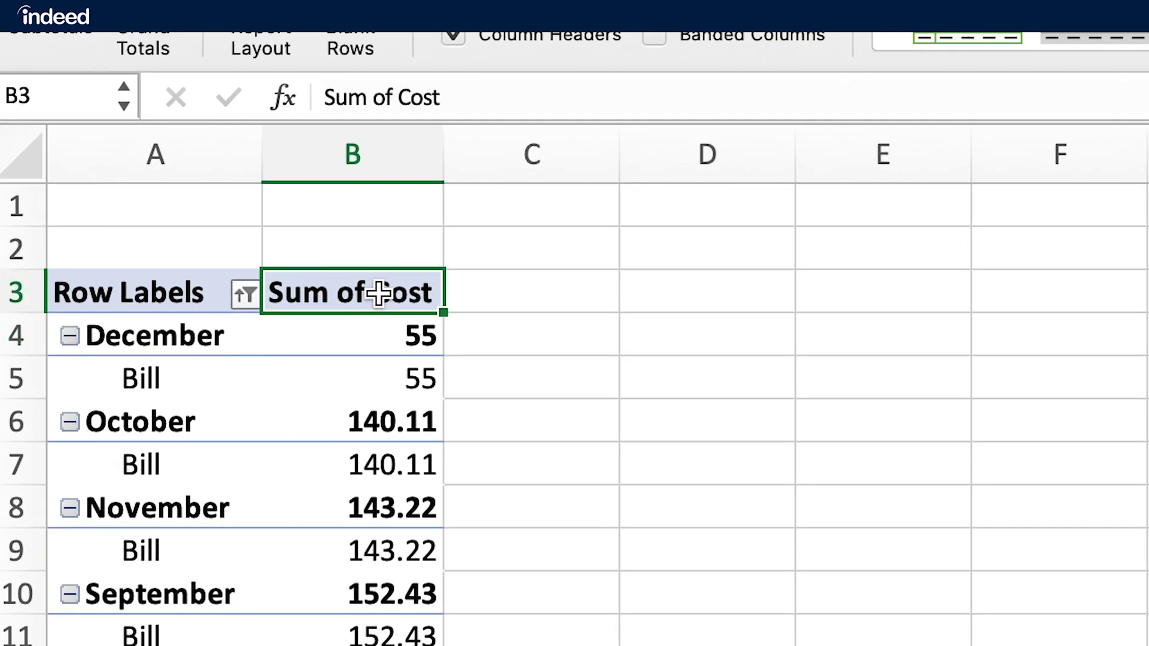
pyautogui.moveTo(400, 97); pyautogui.dragTo(285, 64)
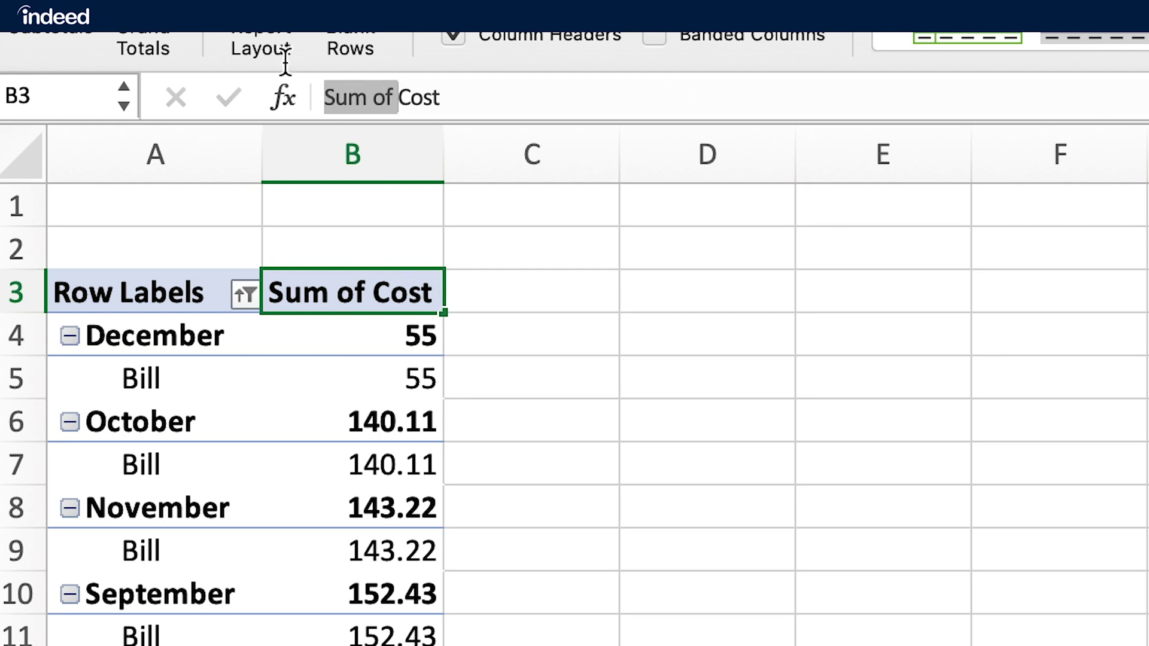
pyautogui.write('T')
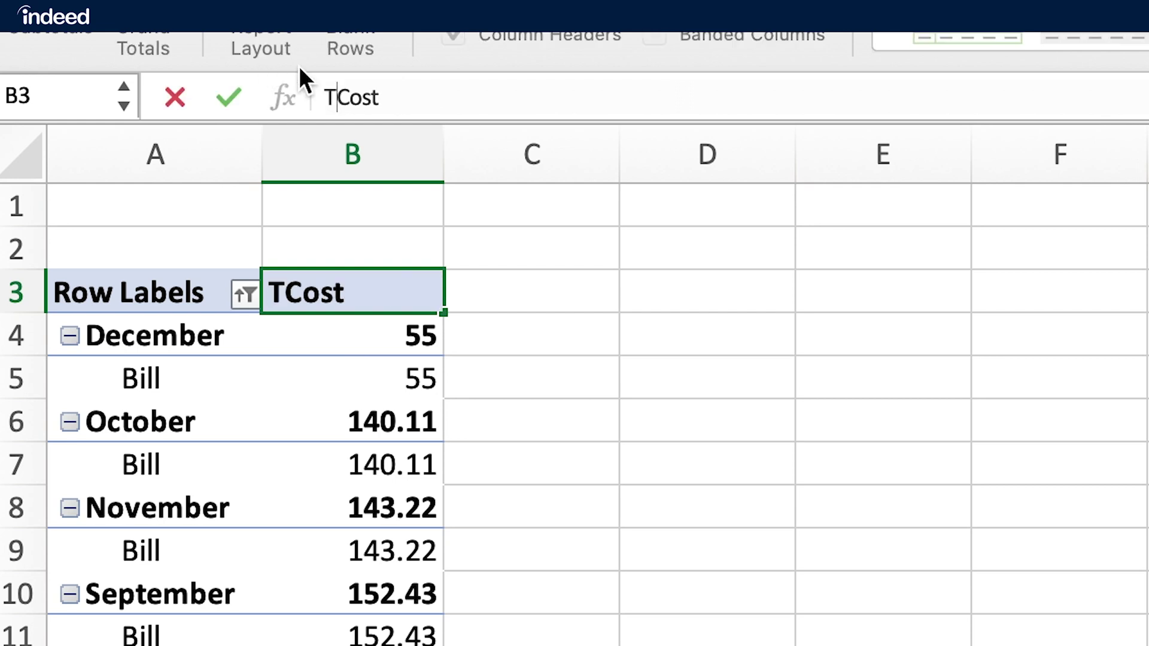
pyautogui.write('otal ')
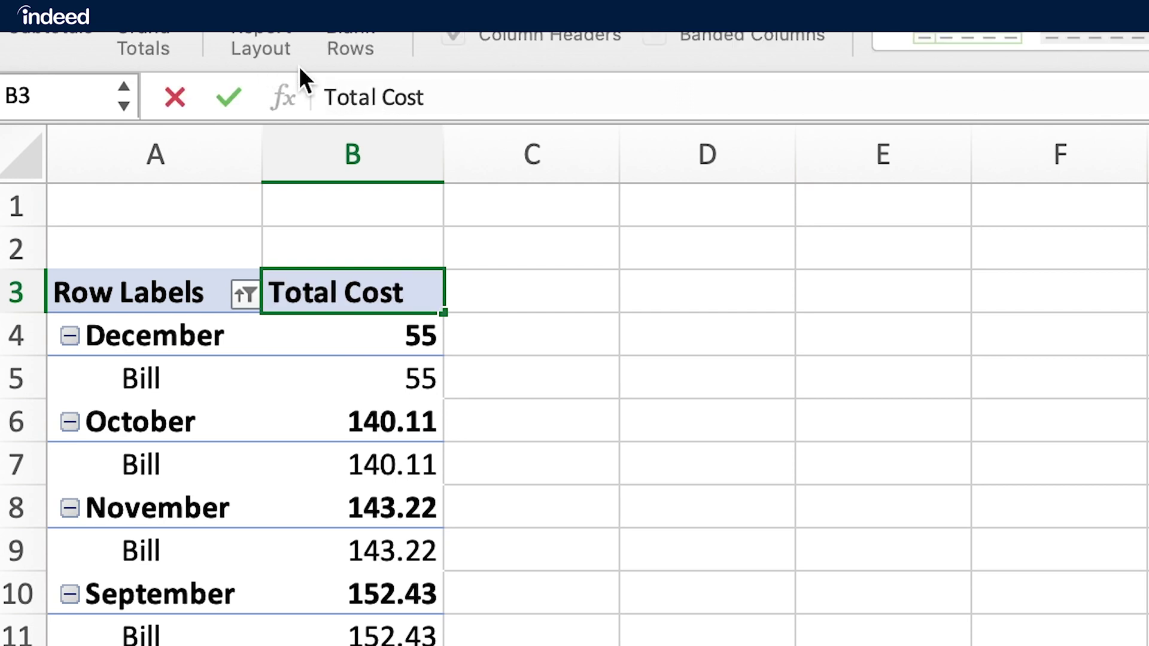
pyautogui.write('spent')
pyautogui.press('Right')
pyautogui.press('Right')
pyautogui.press('Right')
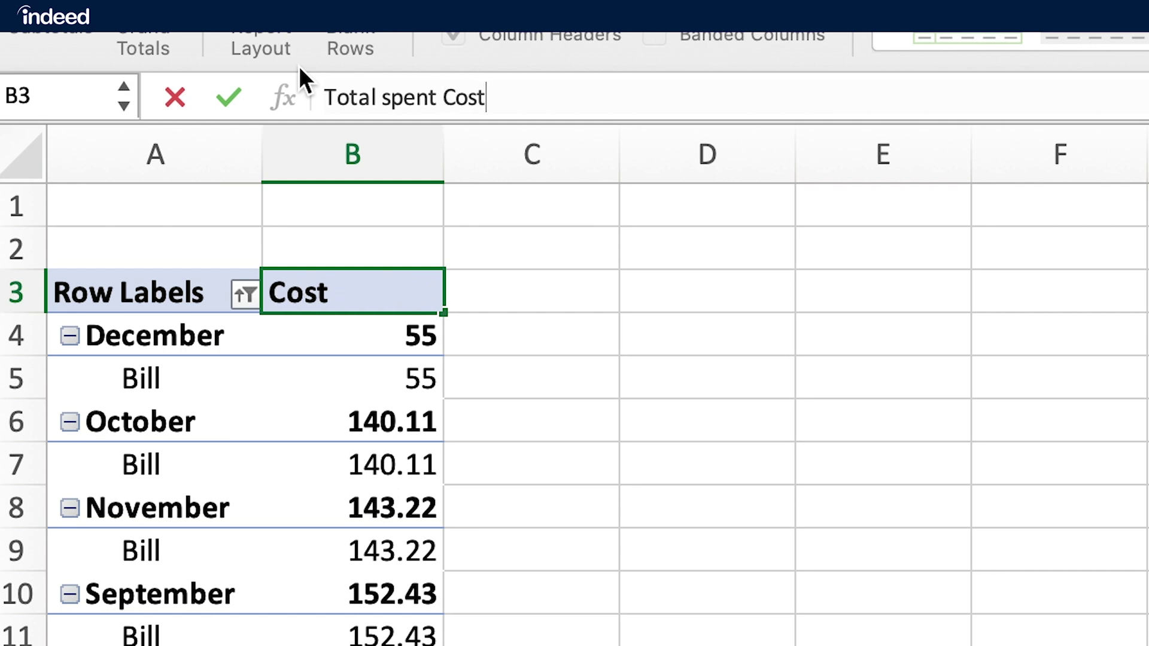
pyautogui.press('BackSpace')
pyautogui.press('BackSpace')
pyautogui.press('BackSpace')
pyautogui.press('BackSpace')
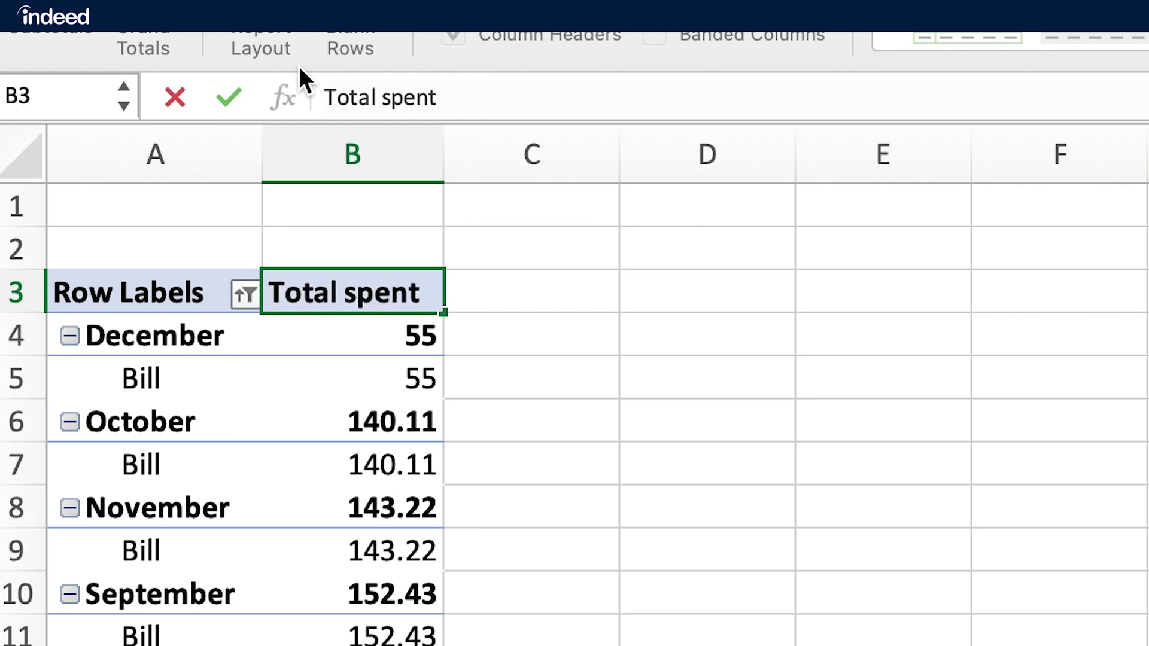
# Step: Confirm the 'Total spent' header, set the pivot table font size to 13, and narrow column B
pyautogui.click(154, 335)
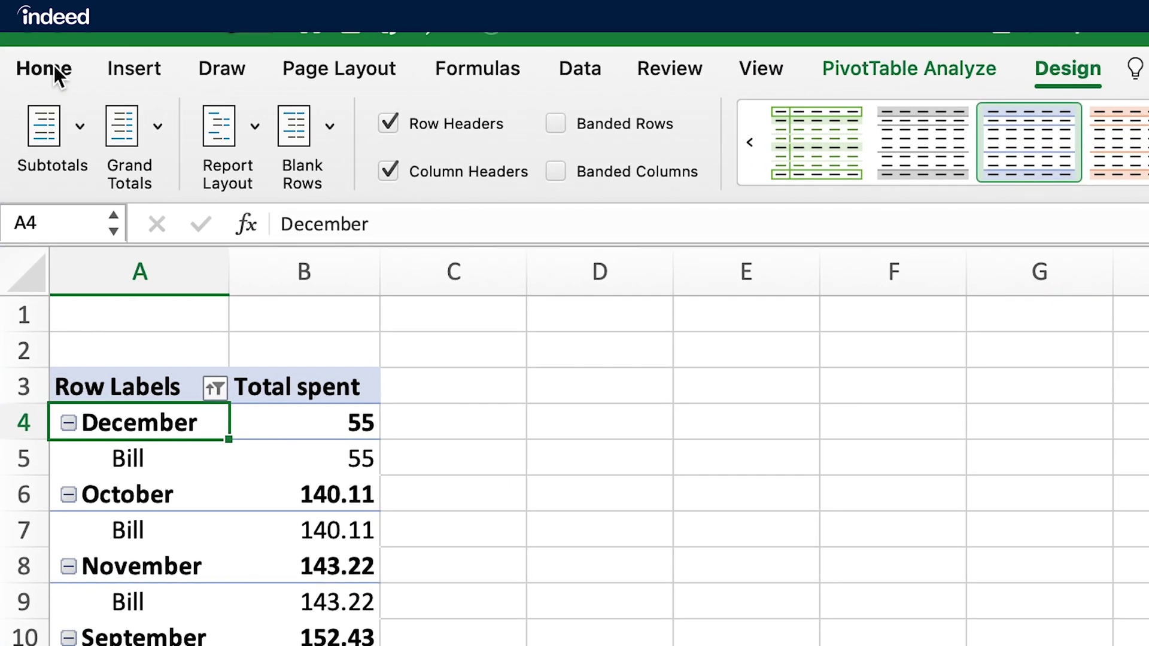
pyautogui.click(51, 68)
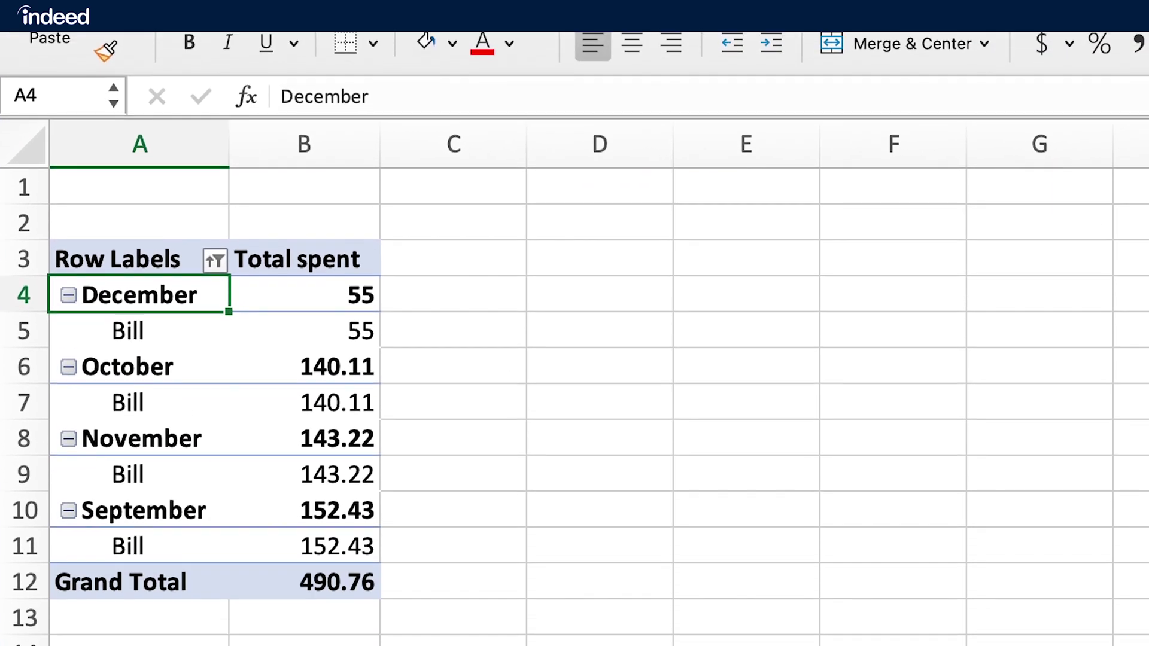
pyautogui.moveTo(90, 180)
pyautogui.mouseDown()
pyautogui.moveTo(154, 235)
pyautogui.moveTo(325, 504)
pyautogui.mouseUp()
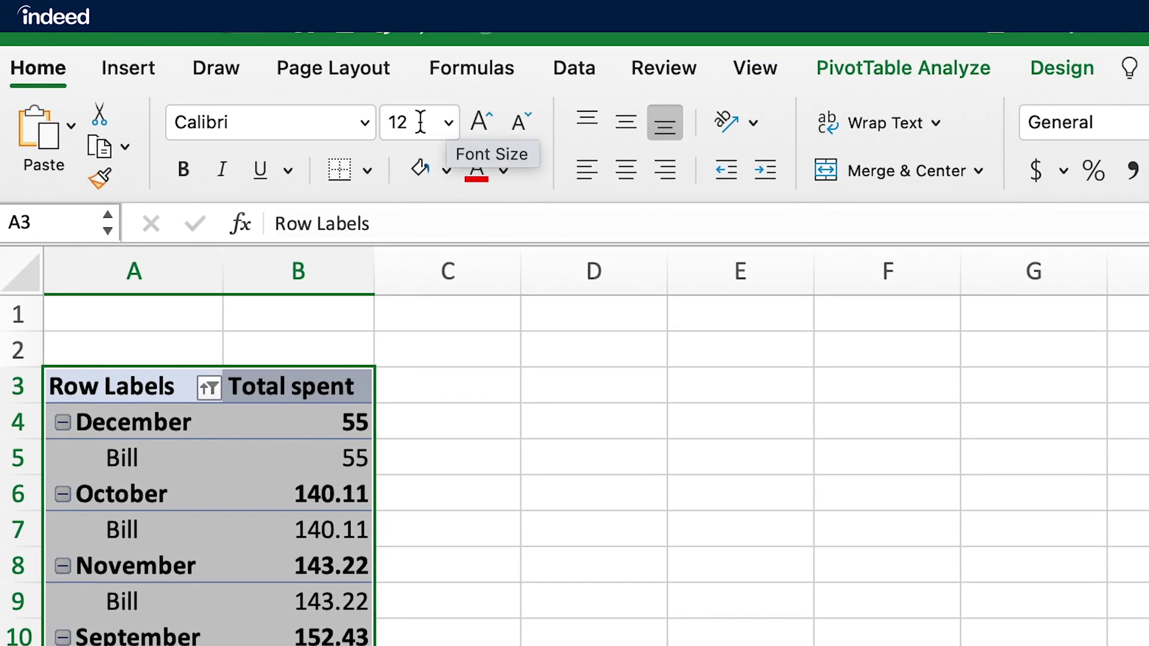
pyautogui.click(420, 123)
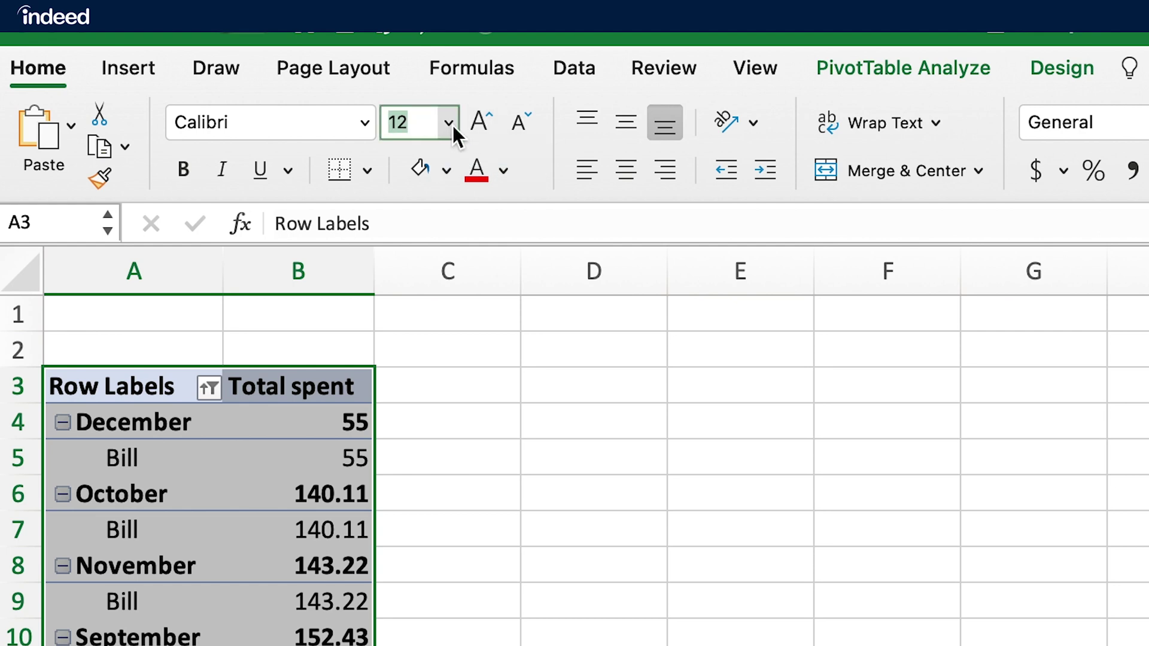
pyautogui.press('BackSpace')
pyautogui.write('13')
pyautogui.press('Return')
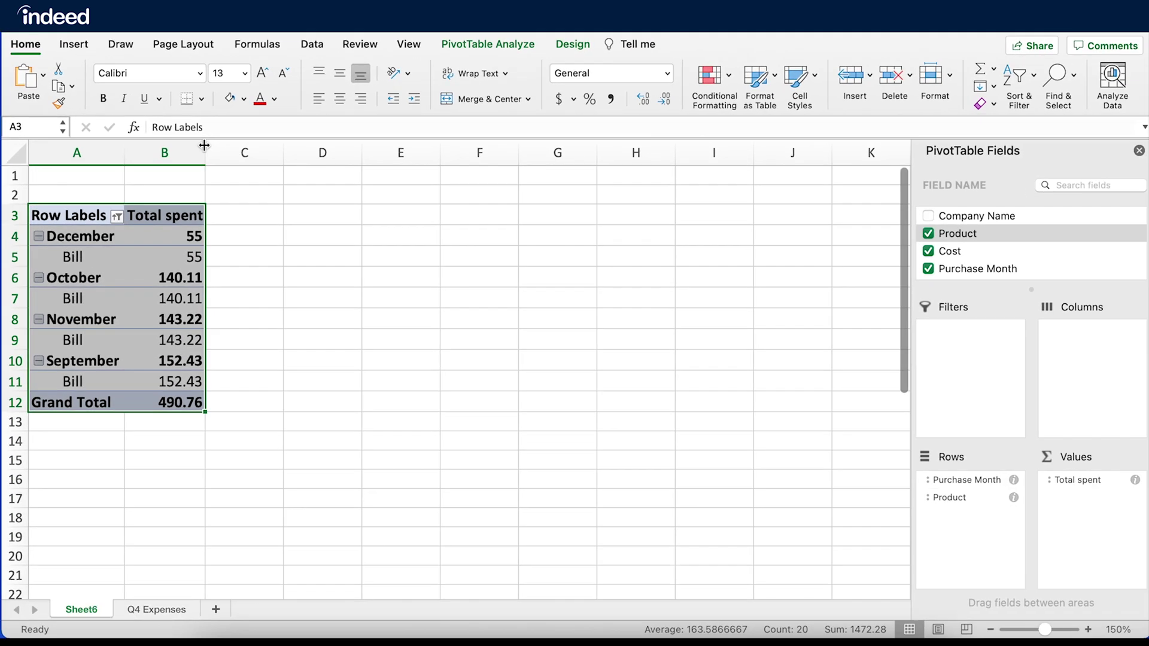
pyautogui.moveTo(274, 153); pyautogui.dragTo(246, 153)
# Step: Deselect the pivot table, leaving the October Bill amount cell selected
pyautogui.click(285, 298)
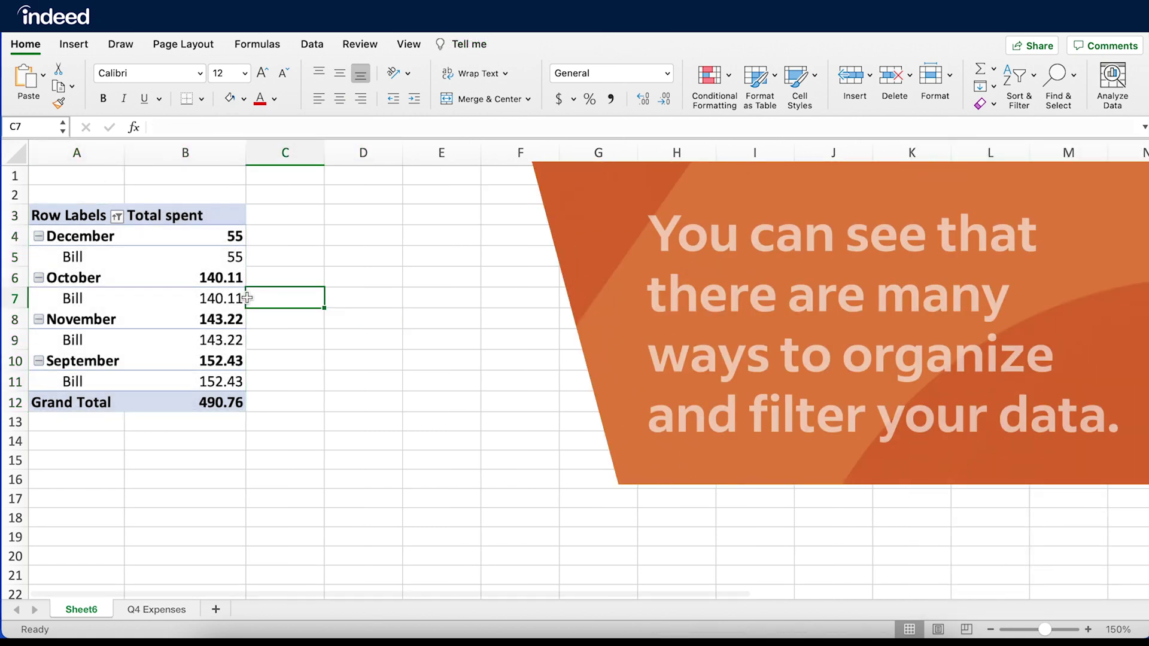
pyautogui.click(216, 299)
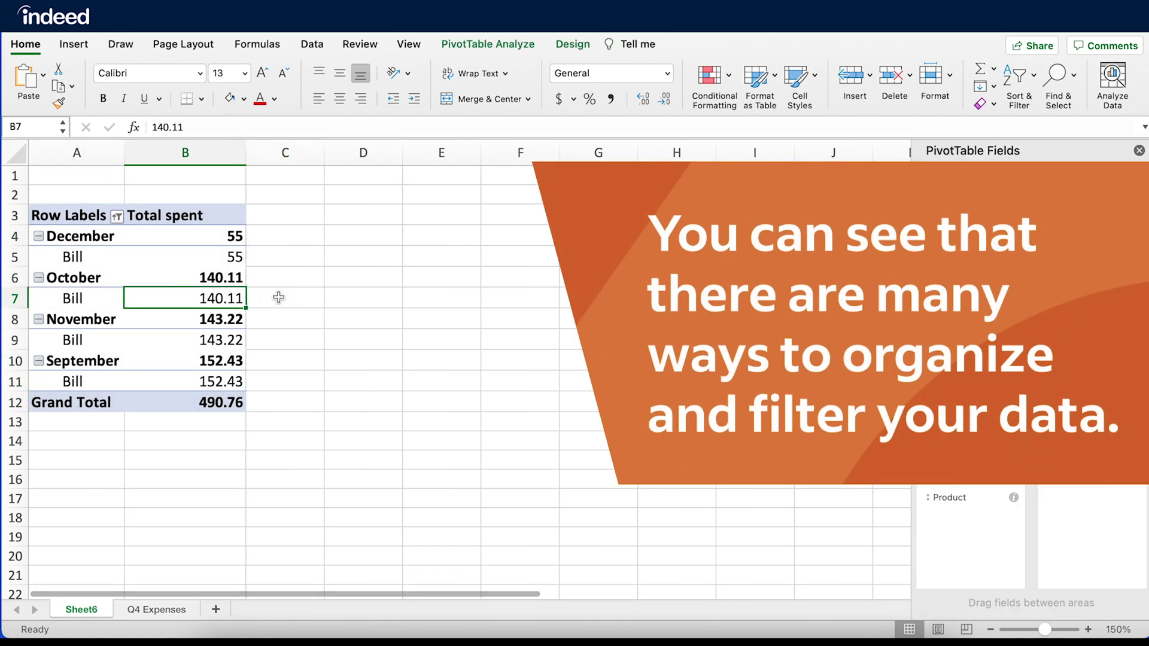